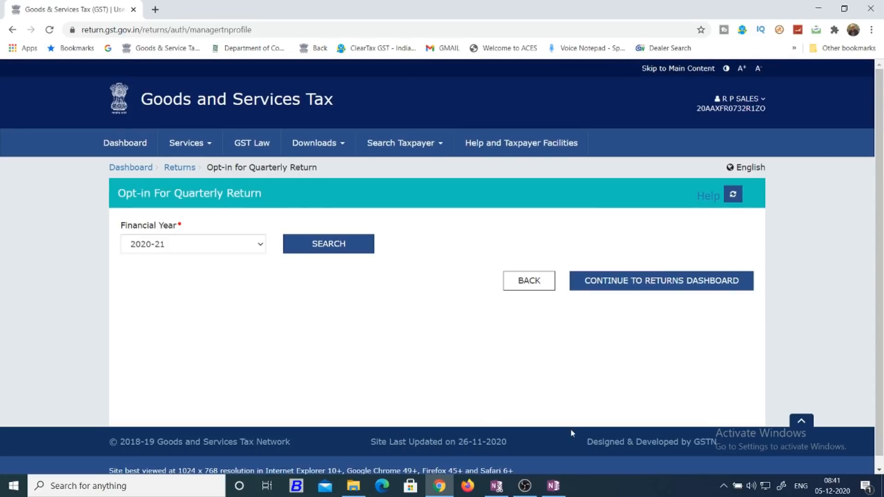
# - Add a new blank page in the OneNote notebook, then return to the GST opt-in page
pyautogui.click(553, 486)
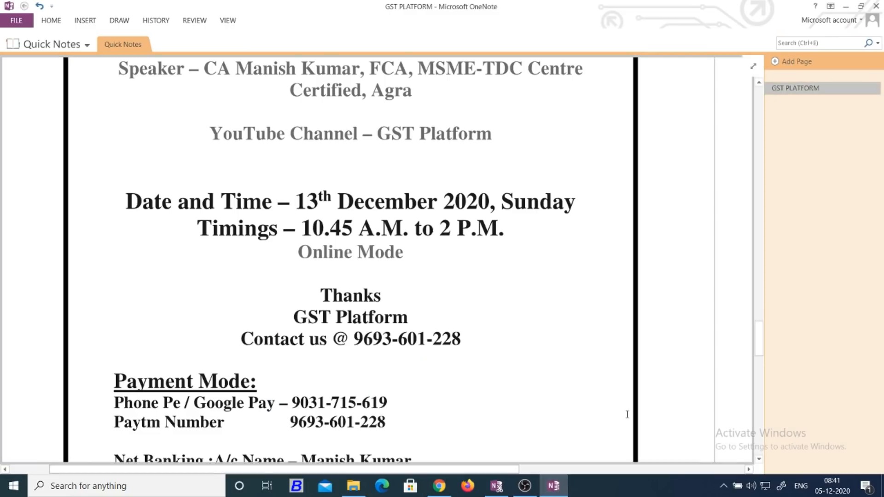
pyautogui.click(842, 61)
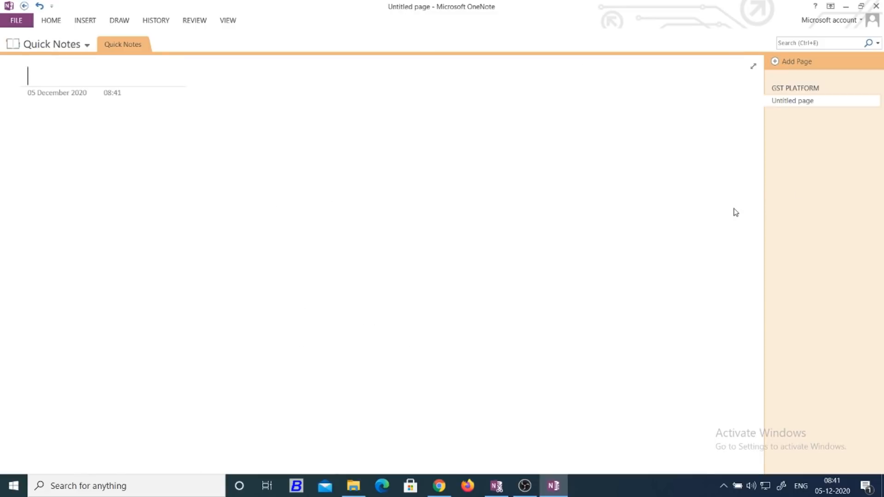
pyautogui.click(439, 485)
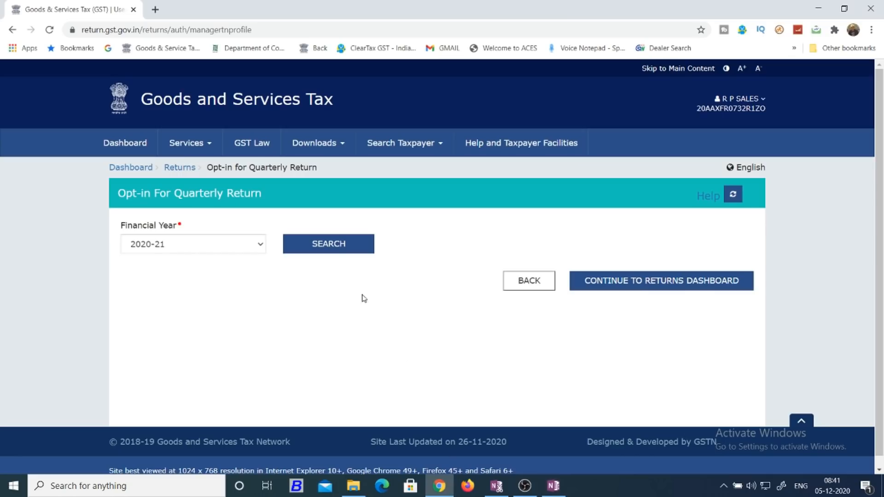
# - Search frequency options for financial year 2020-21 and zoom the page to 125%
pyautogui.click(256, 241)
pyautogui.click(315, 251)
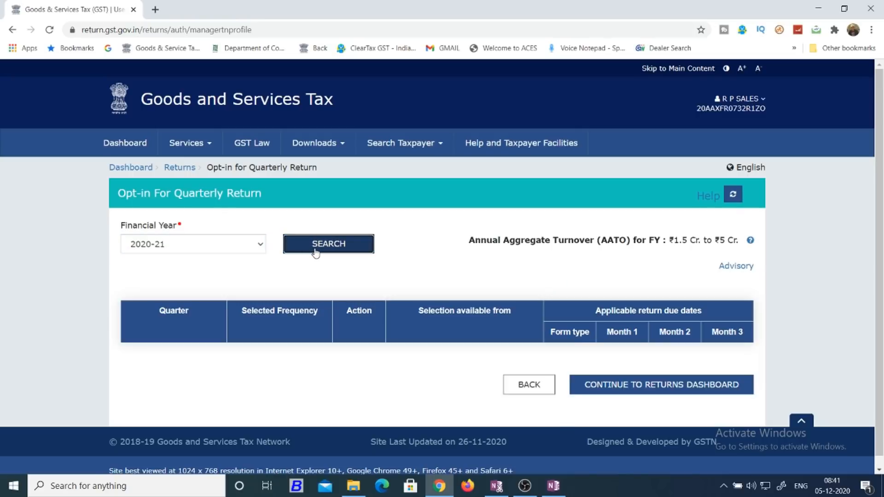
pyautogui.scroll(-1, 474, 257)
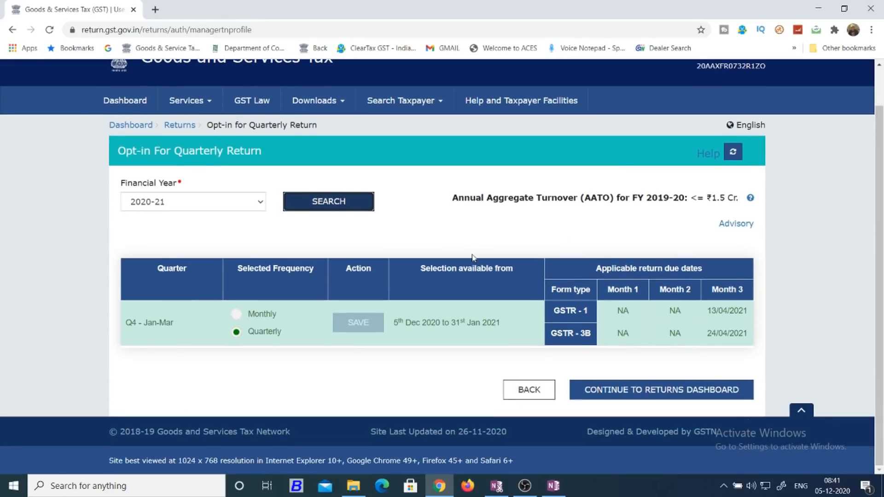
pyautogui.hotkey('ctrl', '+')
pyautogui.hotkey('ctrl', '+')
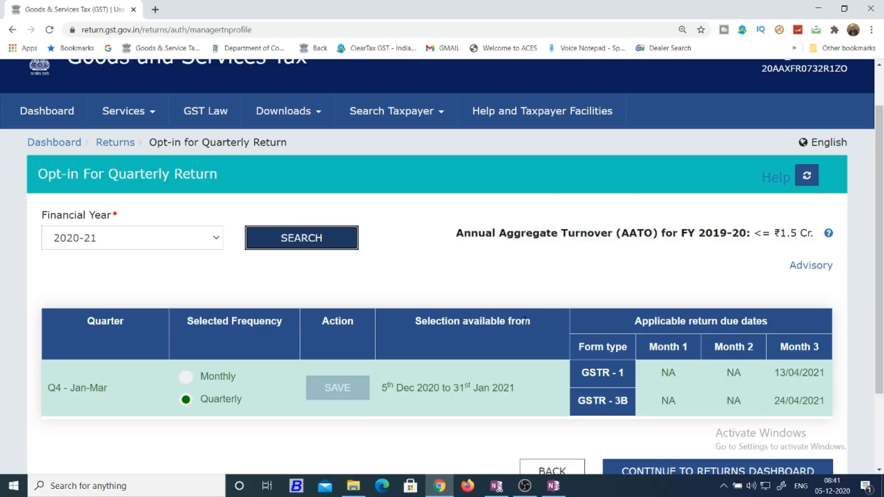
pyautogui.click(145, 116)
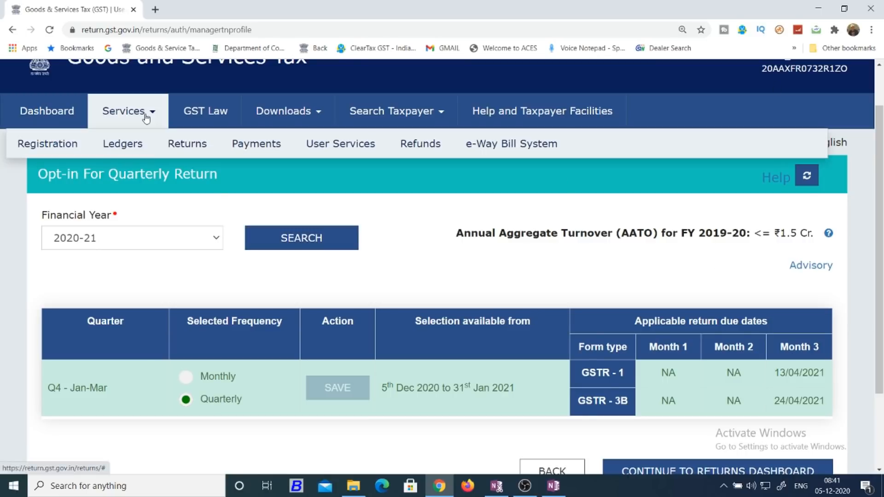
pyautogui.moveTo(178, 153)
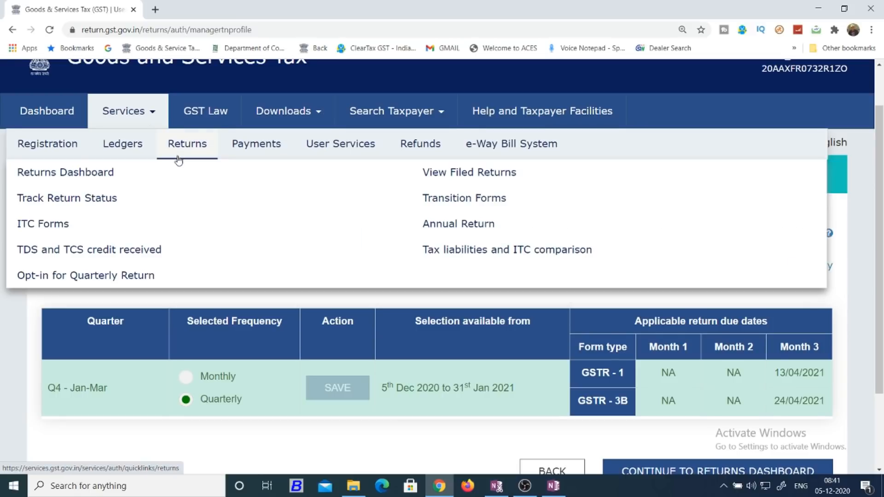
pyautogui.click(119, 274)
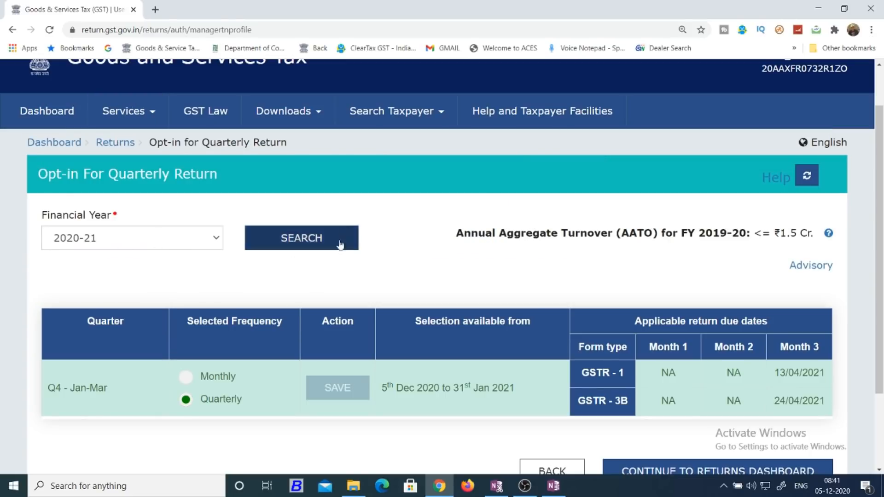
pyautogui.scroll(-2, 444, 255)
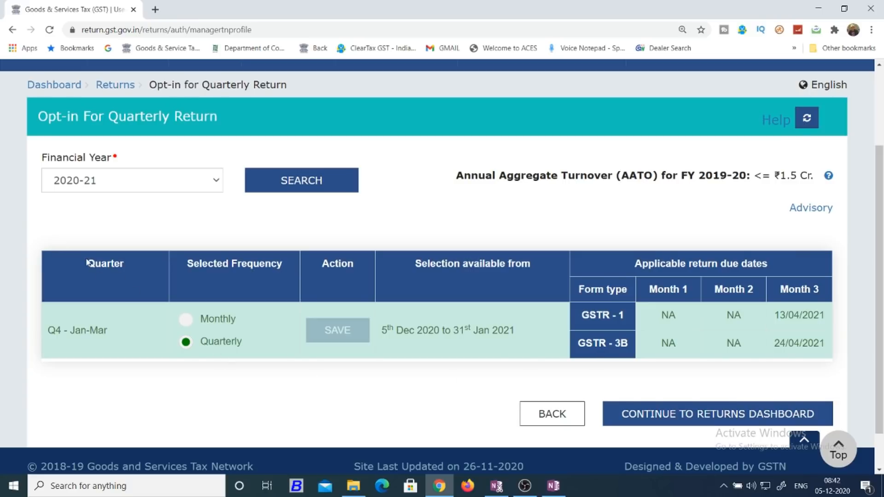
# - Switch Q4 Jan-Mar from Quarterly to Monthly to show the monthly GSTR-1 and GSTR-3B due dates
pyautogui.moveTo(47, 329); pyautogui.dragTo(113, 341)
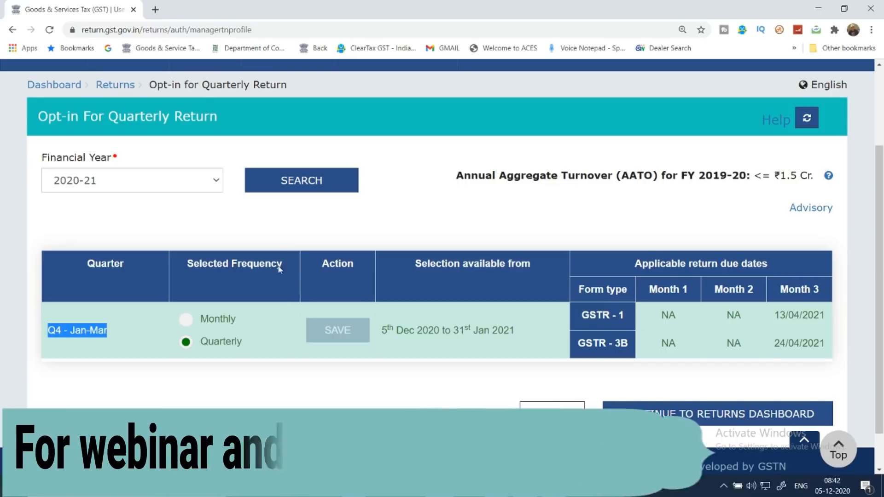
pyautogui.click(186, 343)
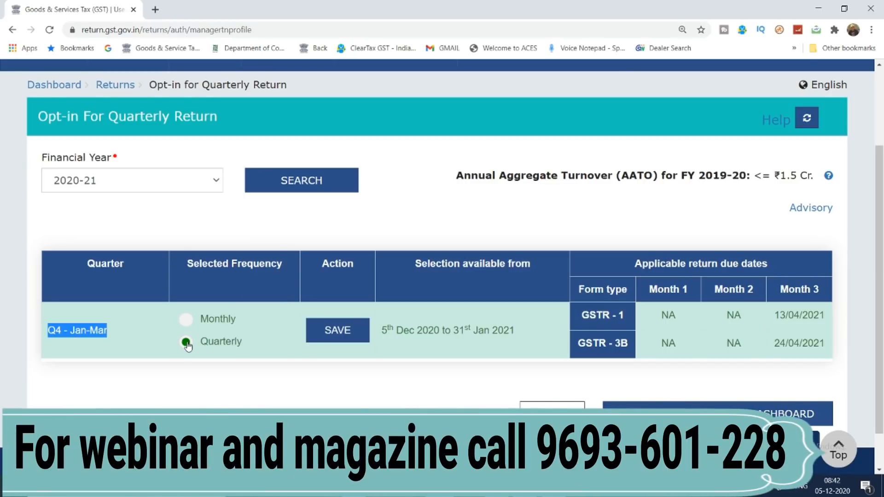
pyautogui.click(221, 365)
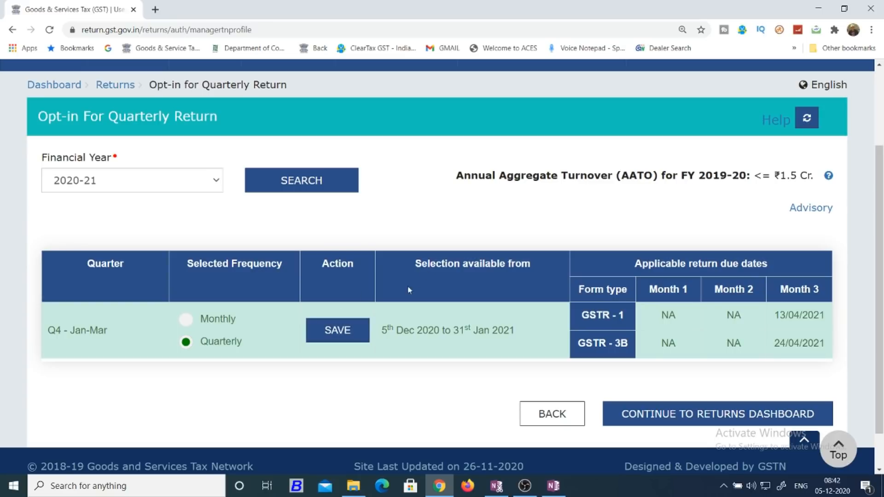
pyautogui.moveTo(415, 264); pyautogui.dragTo(520, 266)
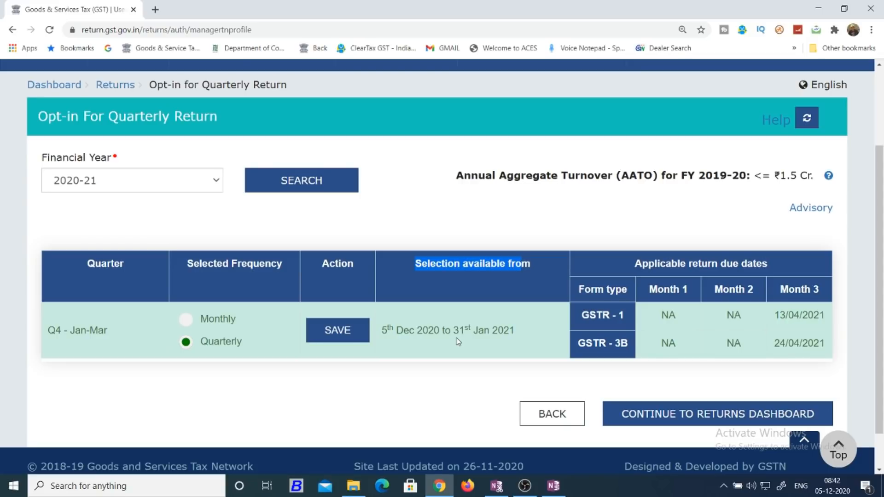
pyautogui.click(200, 323)
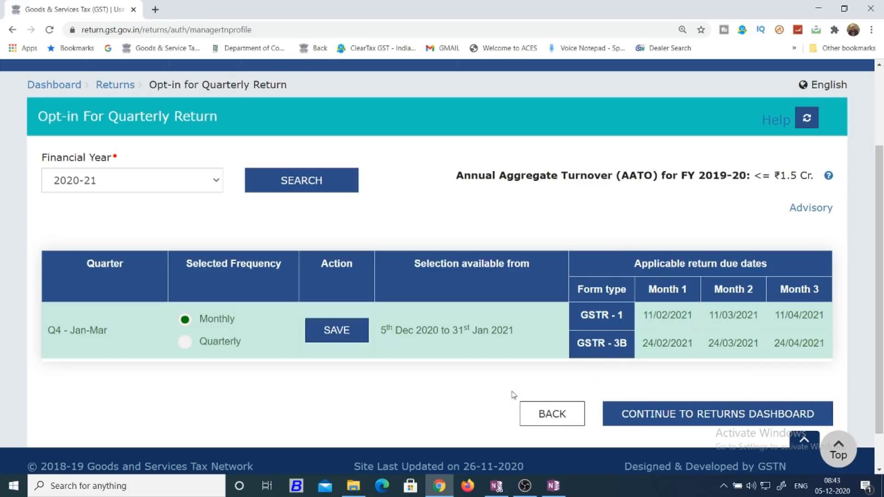
# - Set Q4 Jan-Mar back to Quarterly and zoom the page to 150%
pyautogui.click(209, 343)
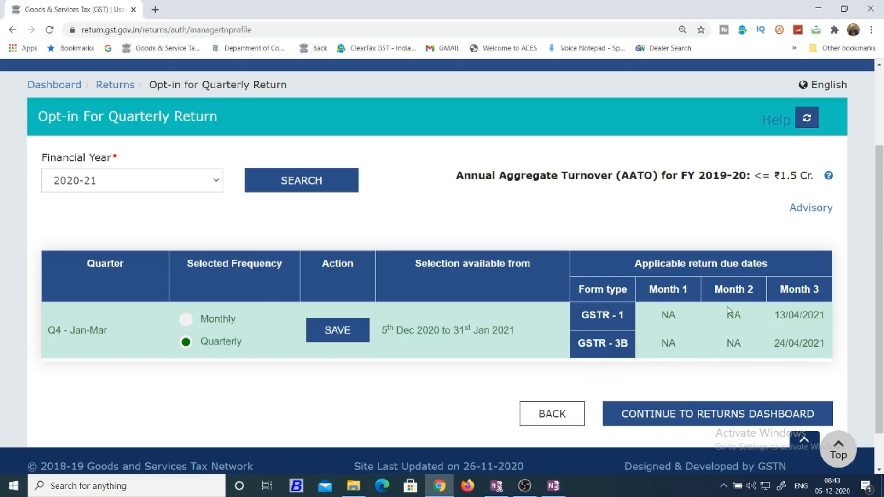
pyautogui.hotkey('ctrl', '+')
pyautogui.scroll(-3, 725, 314)
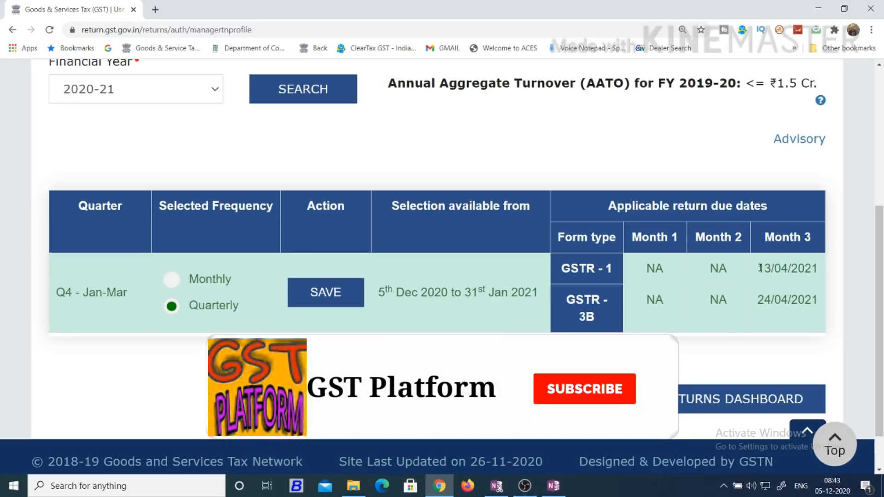
# - Highlight the 13/04/2021 GSTR-1 due date, then clear the highlight
pyautogui.moveTo(758, 268); pyautogui.dragTo(817, 269)
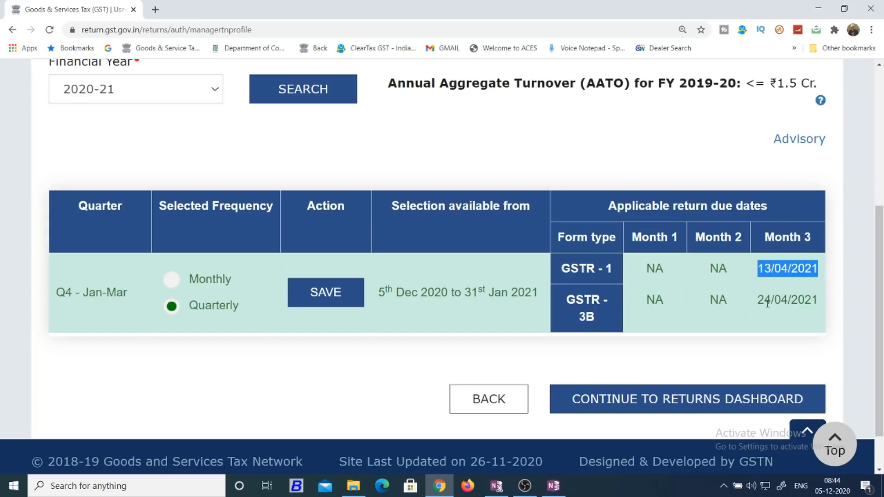
pyautogui.click(704, 302)
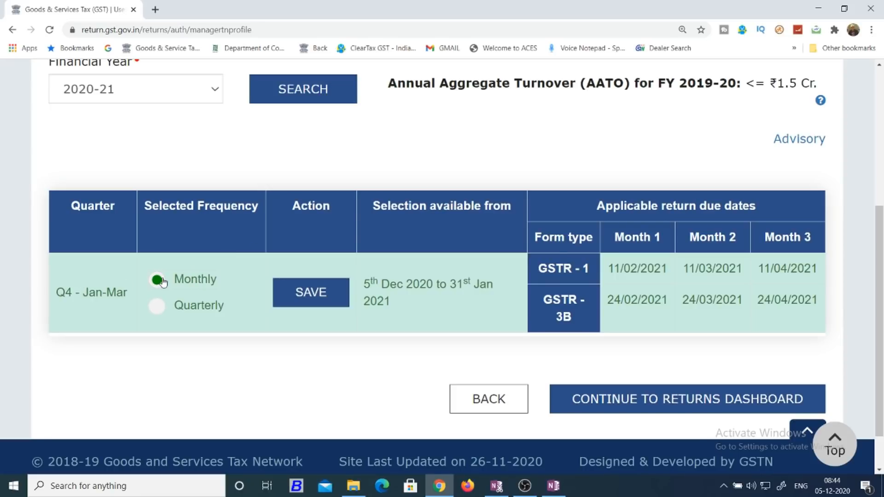
# - Save Monthly as the Q4 Jan-Mar frequency, confirm it, and dismiss the success message
pyautogui.click(296, 298)
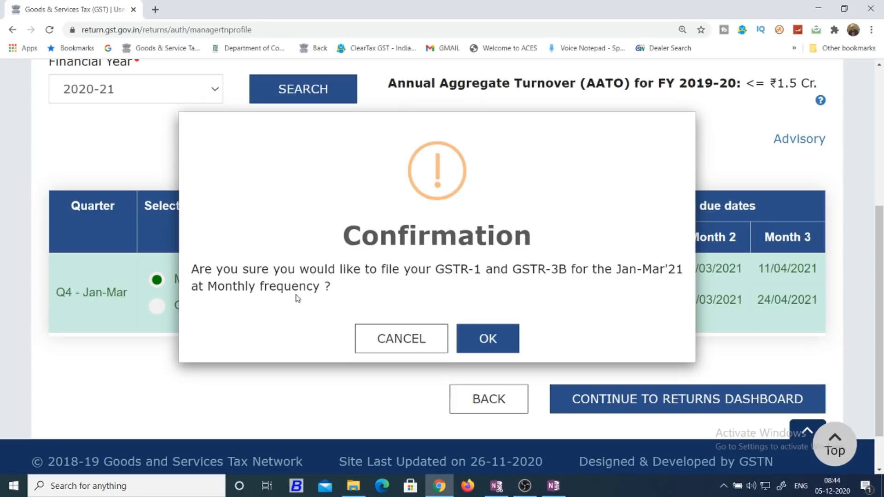
pyautogui.moveTo(190, 269); pyautogui.dragTo(676, 269)
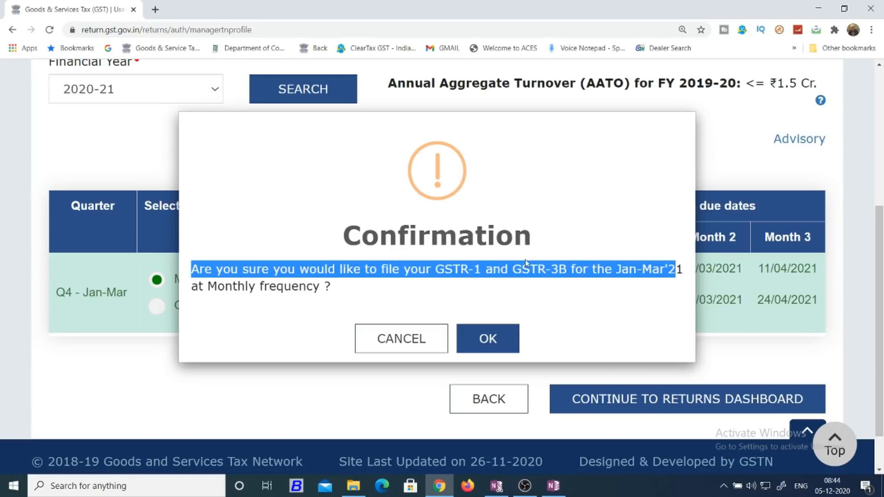
pyautogui.click(505, 334)
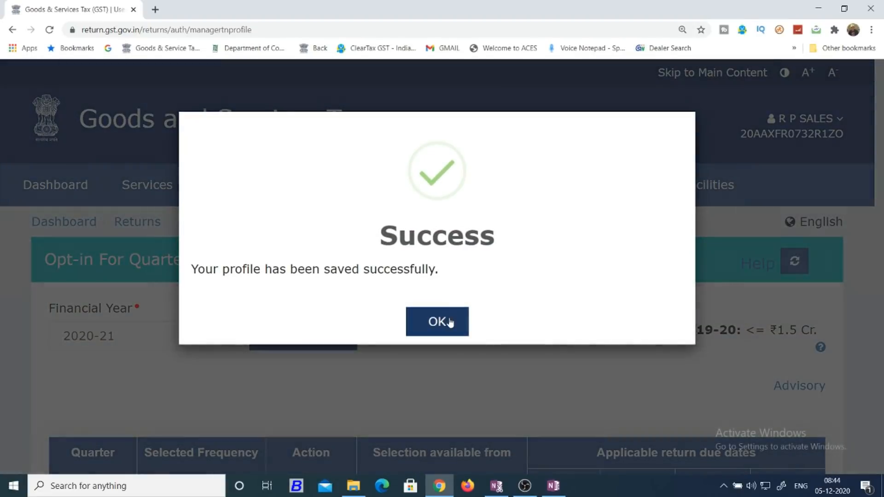
pyautogui.click(450, 322)
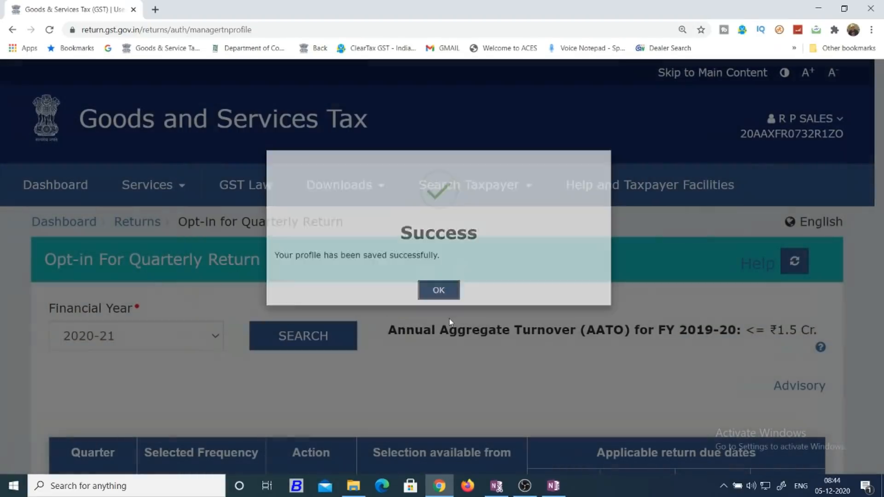
# - Scroll down to review Q4 Jan-Mar saved as Monthly in the frequency table
pyautogui.scroll(-1, 450, 322)
pyautogui.scroll(-2, 451, 322)
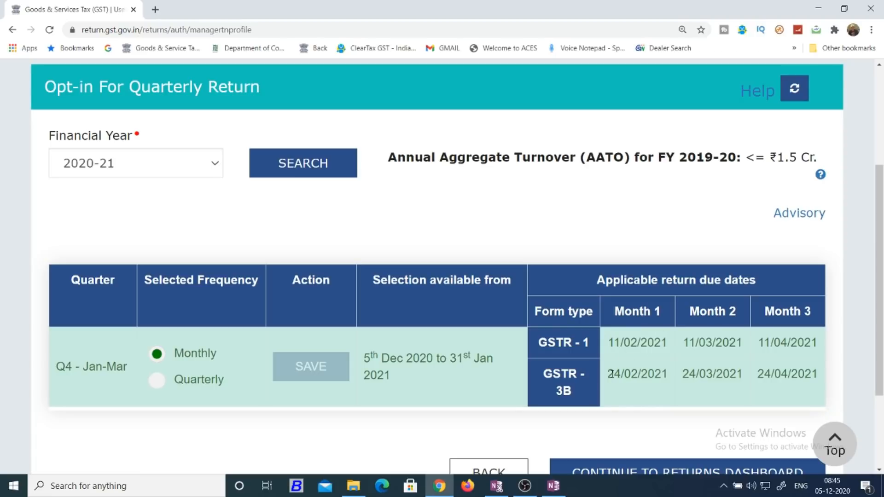
# - Point out the monthly GSTR-1 and GSTR-3B due dates by highlighting each row
pyautogui.moveTo(608, 342); pyautogui.dragTo(822, 382)
pyautogui.click(822, 383)
pyautogui.moveTo(607, 342); pyautogui.dragTo(813, 342)
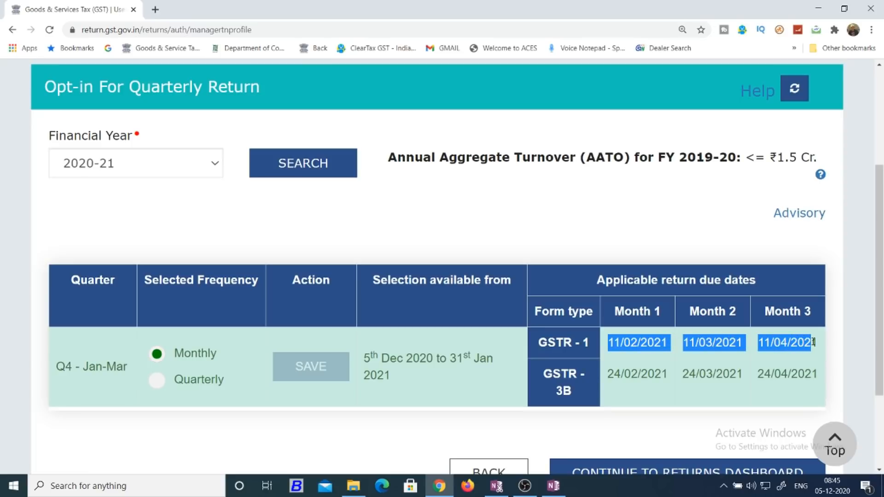
pyautogui.click(608, 378)
pyautogui.moveTo(608, 377); pyautogui.dragTo(822, 394)
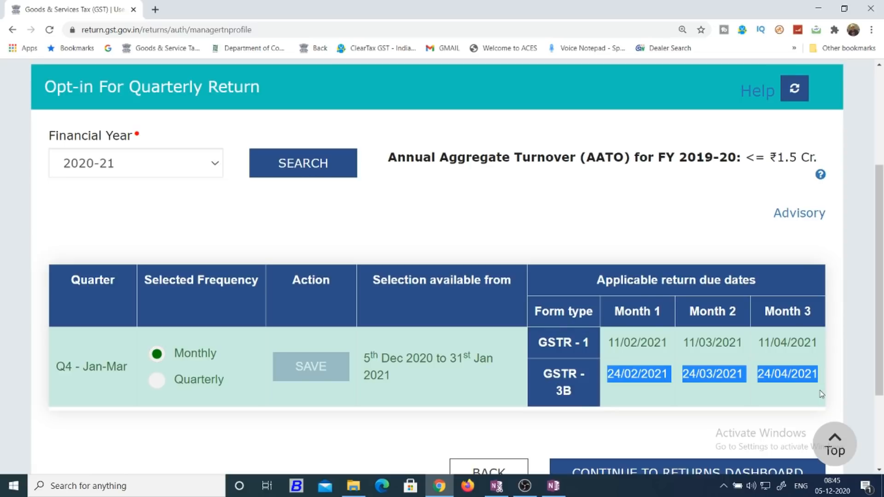
pyautogui.click(654, 406)
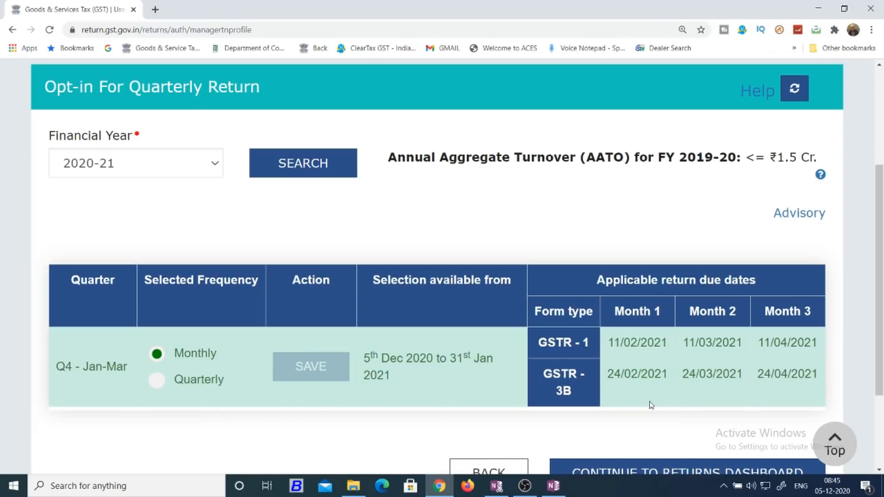
pyautogui.moveTo(594, 374); pyautogui.dragTo(821, 385)
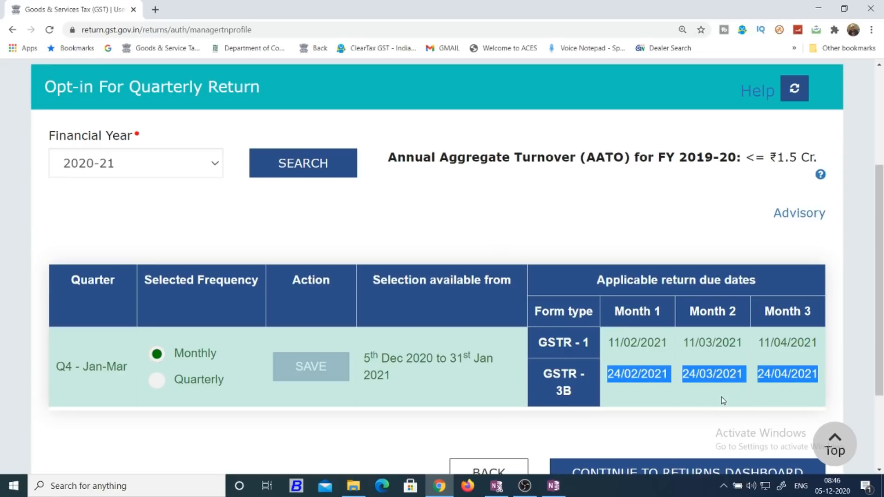
# - Continue from the opt-in page to the File Returns dashboard
pyautogui.scroll(-3, 721, 401)
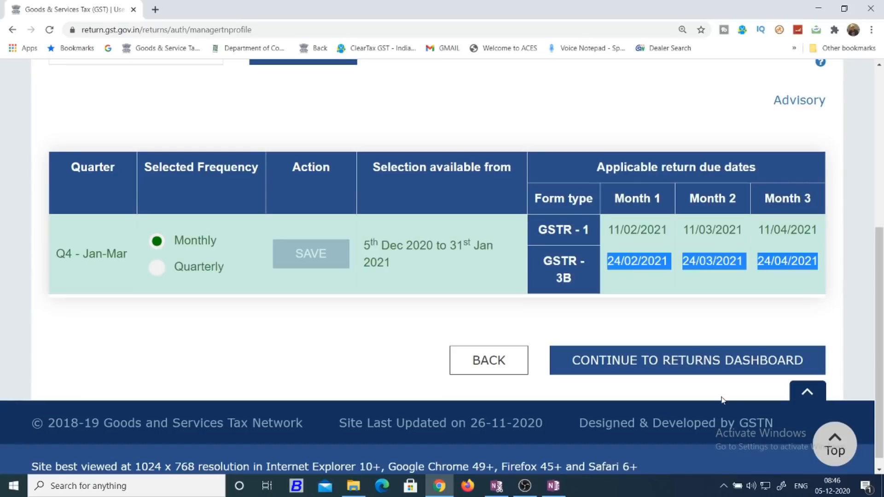
pyautogui.click(702, 313)
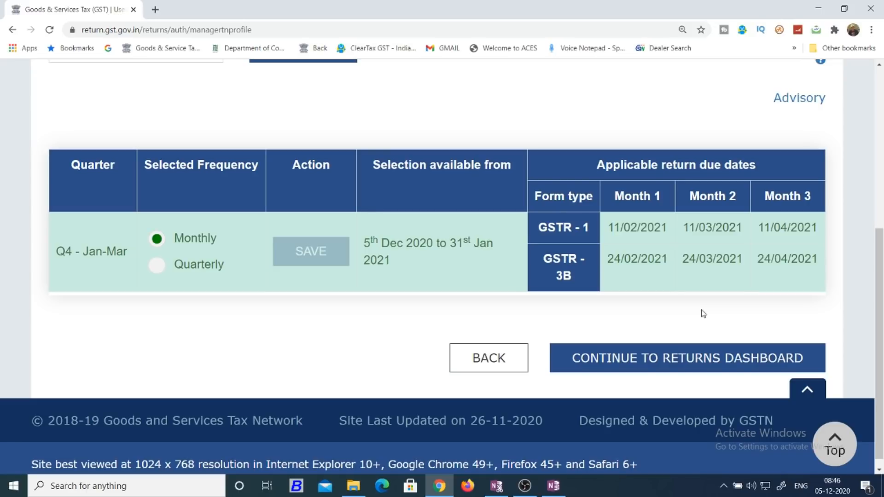
pyautogui.click(641, 360)
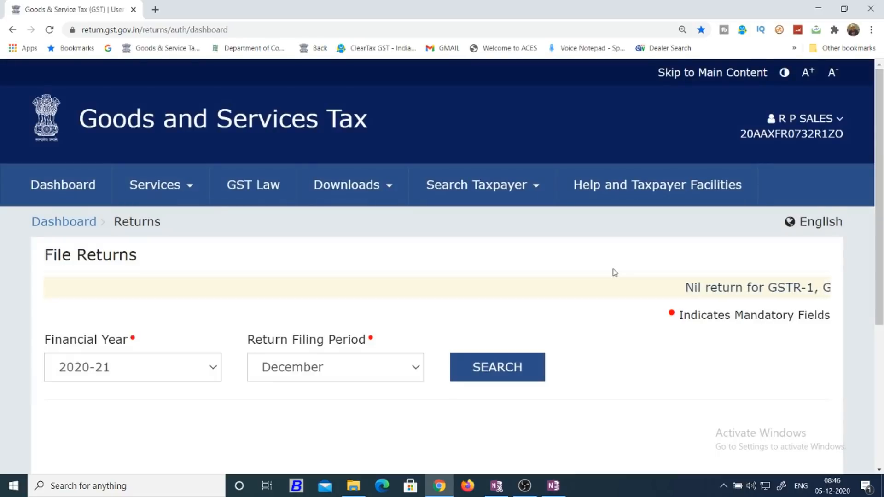
# - Search 2020-21 in Opt-in for Quarterly Return, set Q4 Jan-Mar to Quarterly, and save it
pyautogui.moveTo(162, 184)
pyautogui.moveTo(216, 223)
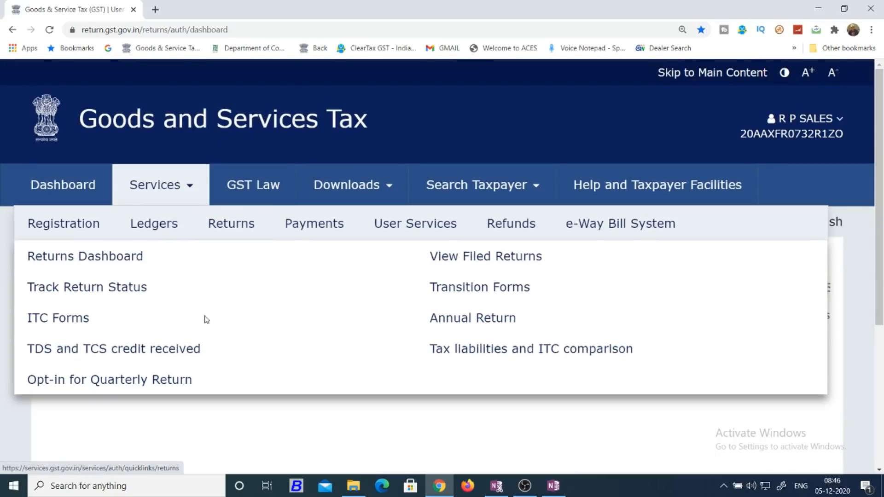
pyautogui.click(171, 380)
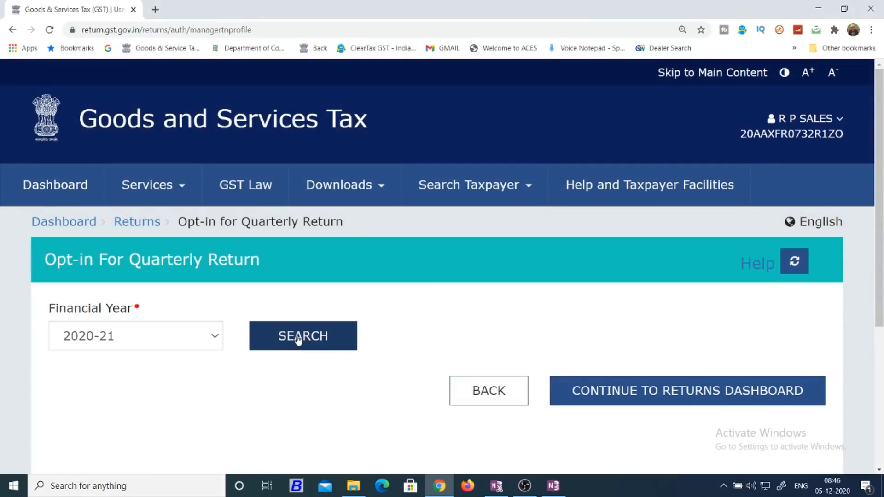
pyautogui.click(300, 337)
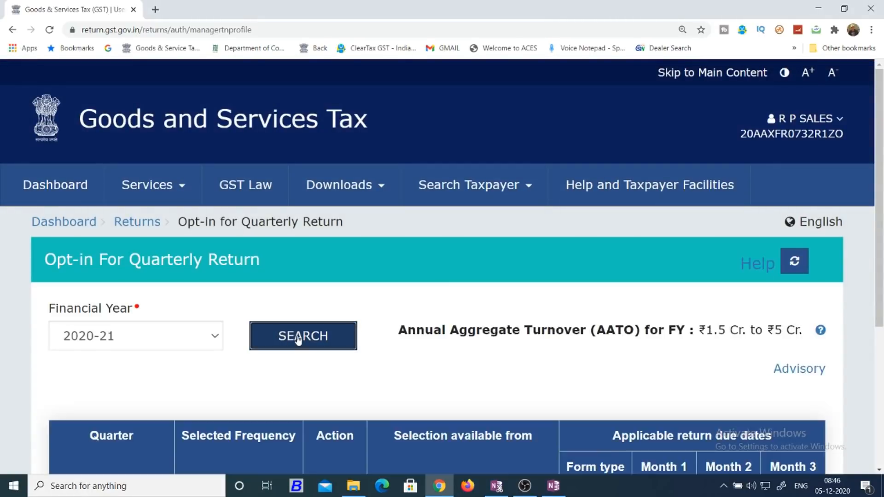
pyautogui.scroll(-4, 299, 338)
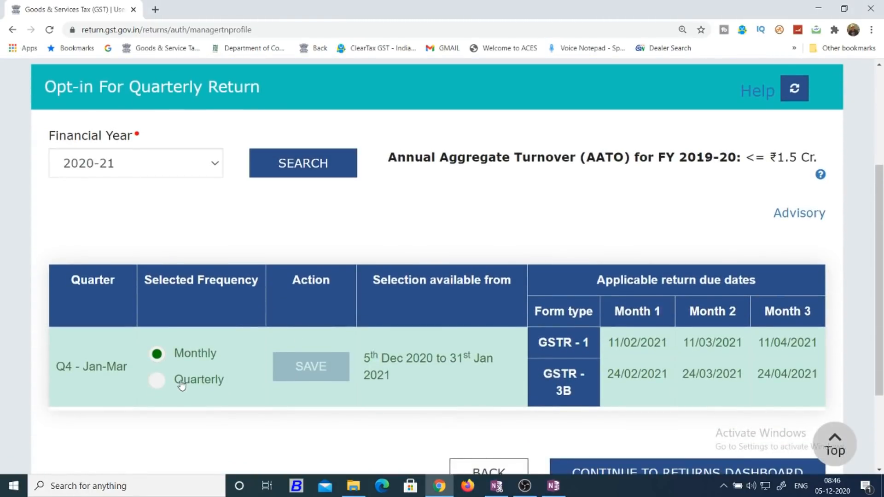
pyautogui.click(179, 381)
pyautogui.click(290, 365)
pyautogui.click(500, 339)
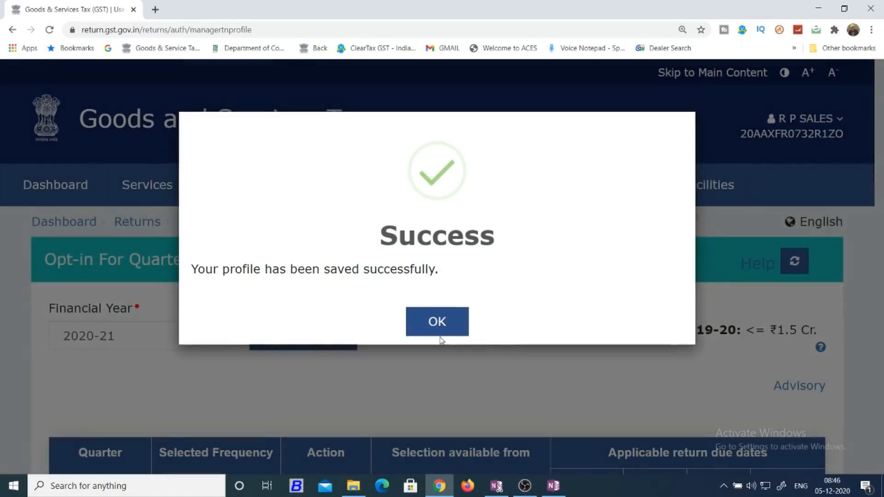
pyautogui.click(441, 329)
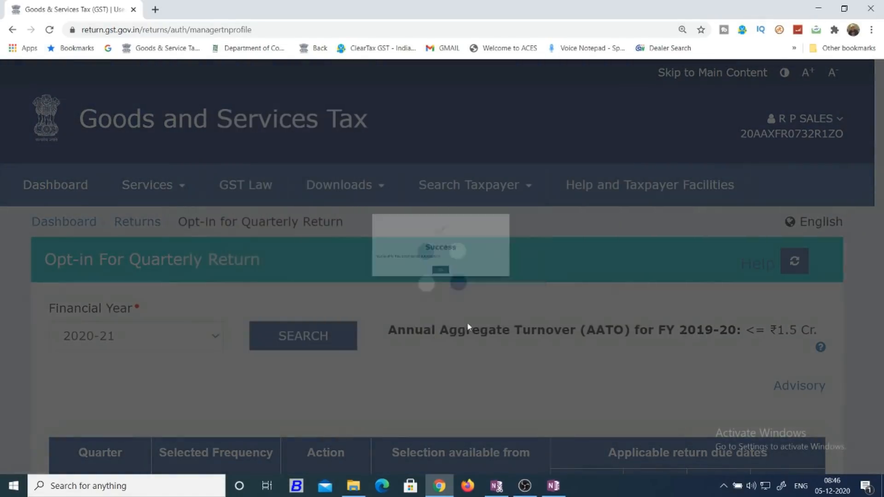
# - Log out of the GST portal and switch over to OneNote
pyautogui.scroll(-4, 597, 299)
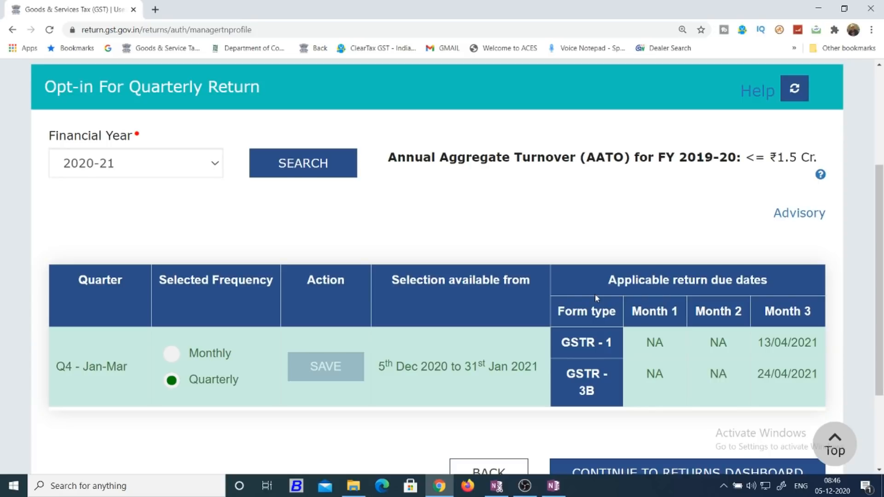
pyautogui.scroll(4, 595, 294)
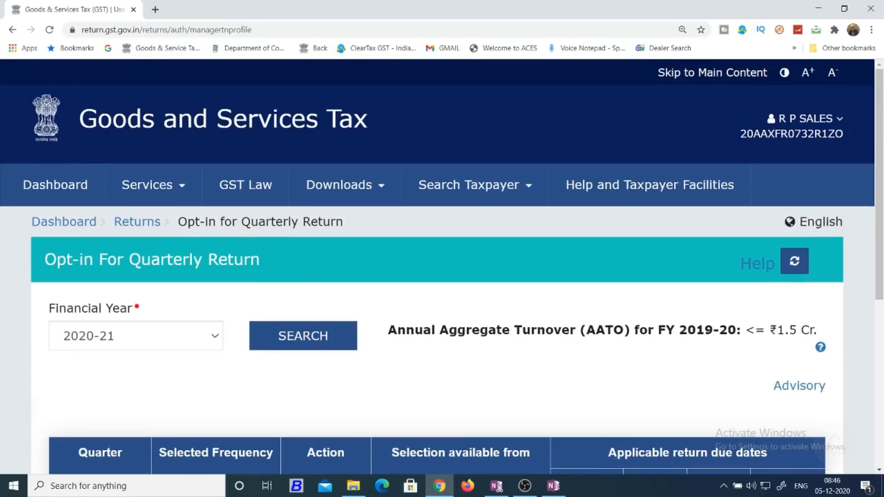
pyautogui.click(791, 119)
pyautogui.click(742, 286)
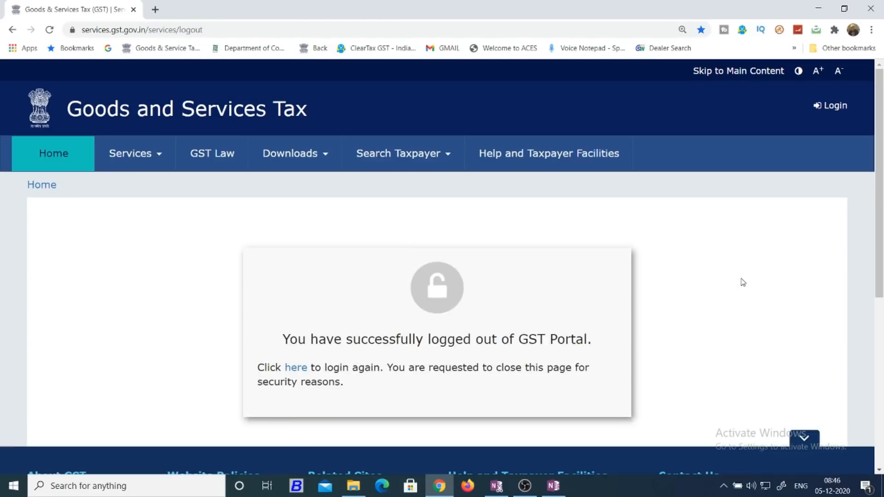
pyautogui.click(295, 368)
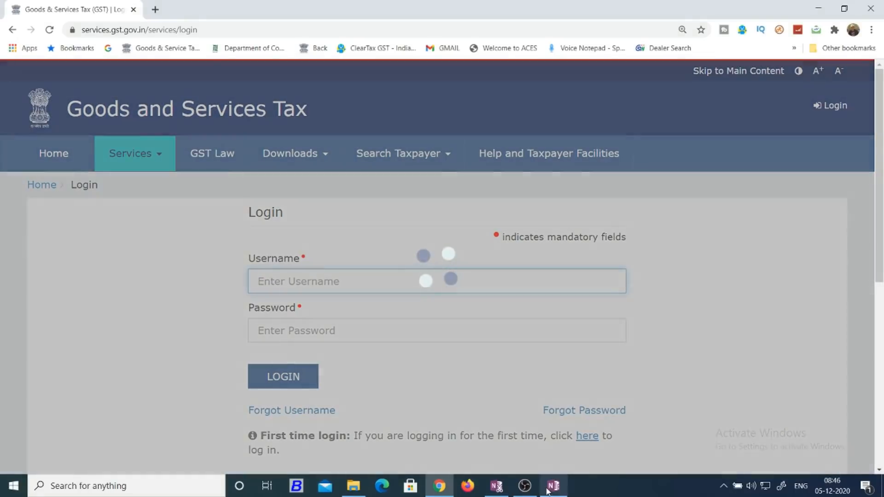
pyautogui.click(548, 489)
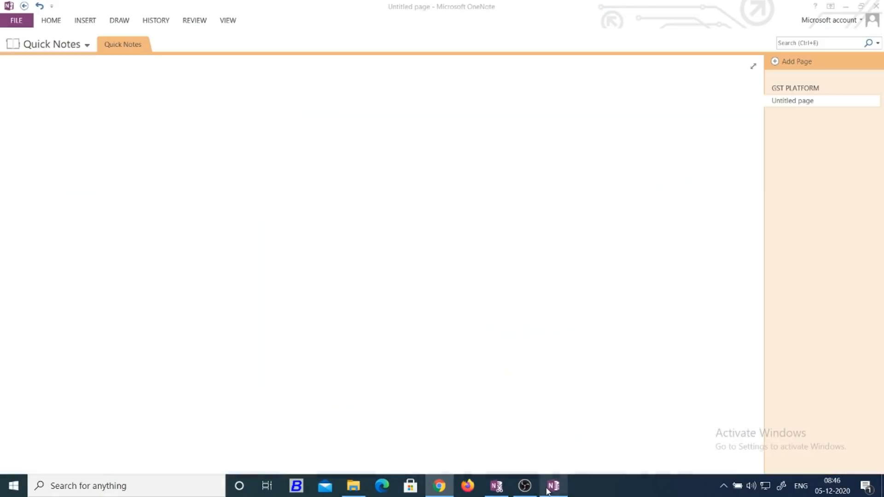
# - Read through the GST PLATFORM flyer page in OneNote, then return to the browser
pyautogui.click(789, 89)
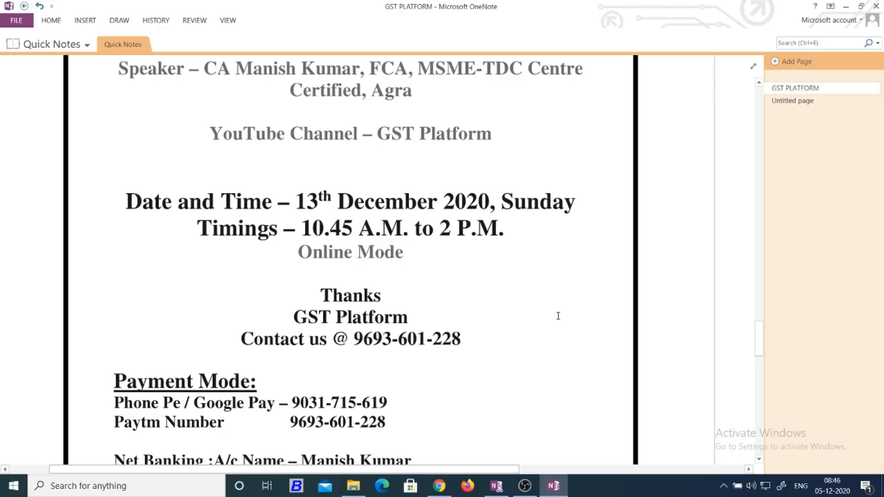
pyautogui.scroll(5, 557, 315)
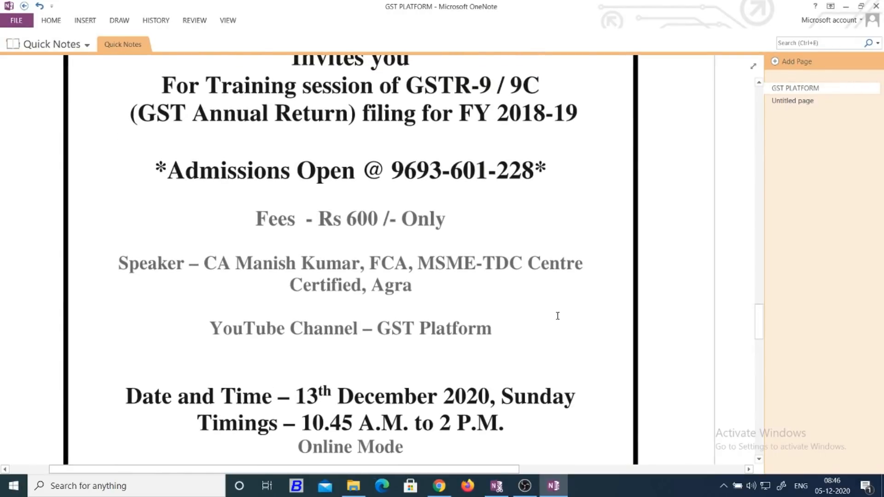
pyautogui.scroll(-2, 557, 316)
pyautogui.scroll(3, 558, 316)
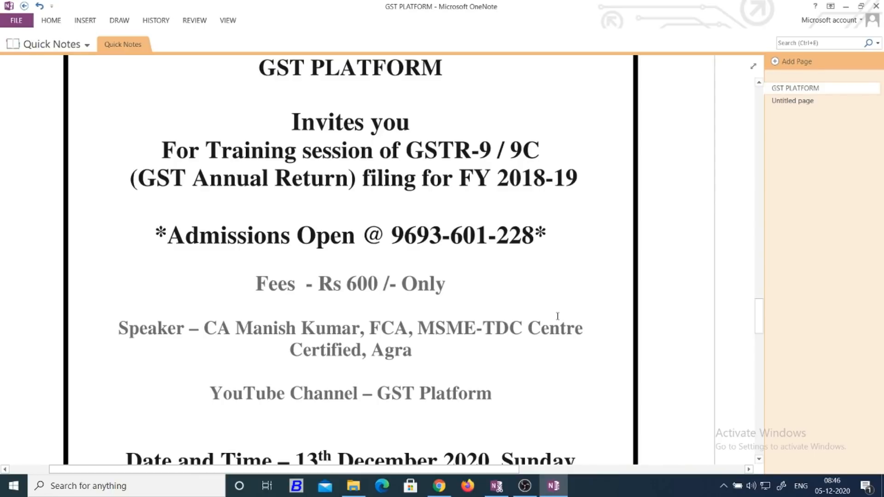
pyautogui.scroll(-5, 557, 316)
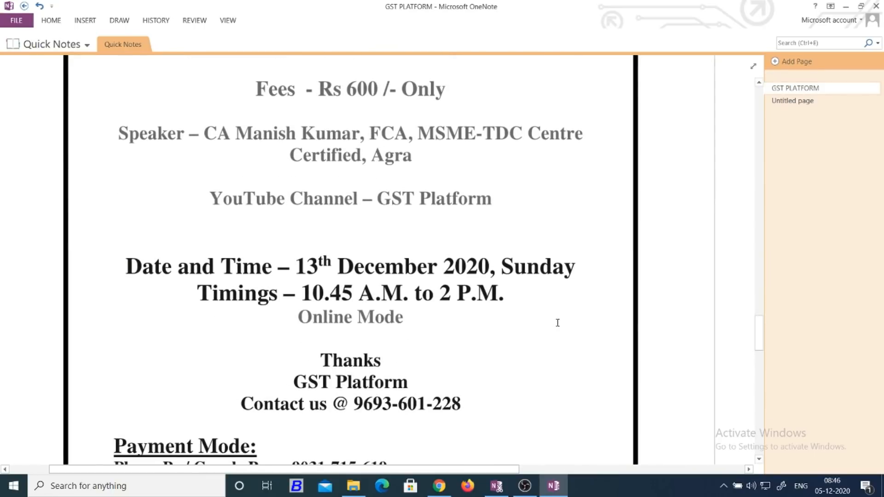
pyautogui.scroll(7, 557, 323)
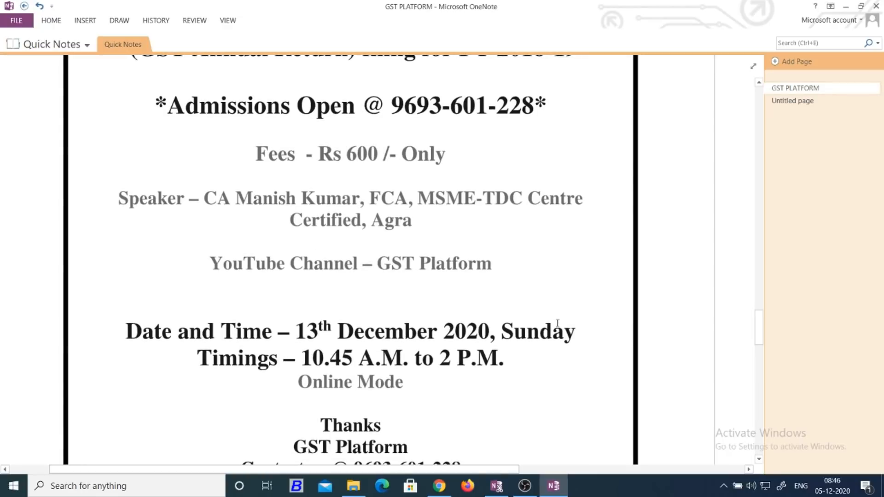
pyautogui.scroll(2, 558, 323)
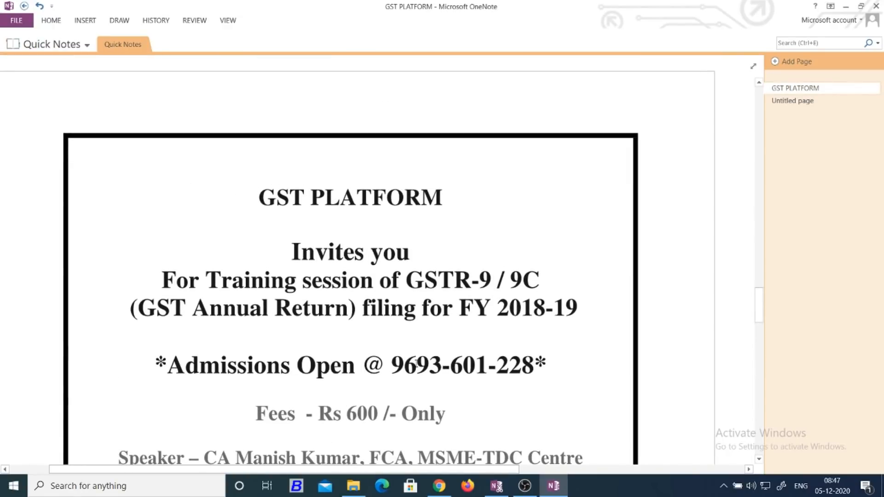
pyautogui.click(438, 488)
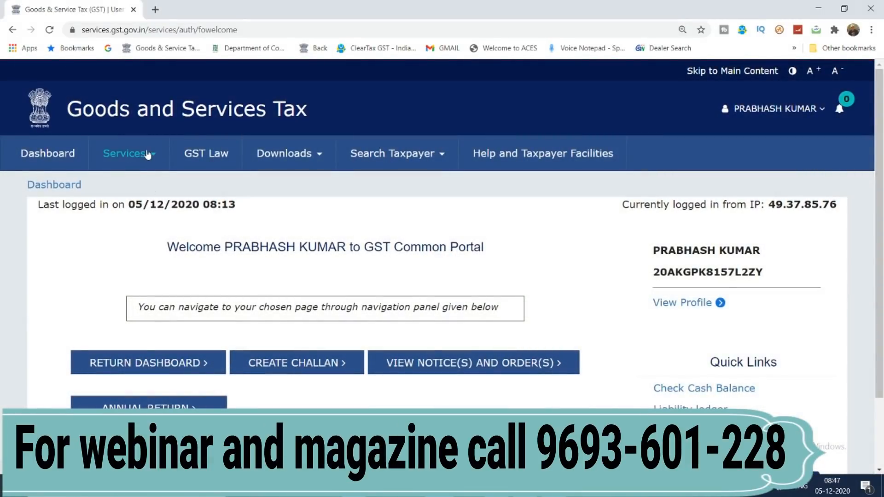
# - Search 2020-21 in Opt-in for Quarterly Return, revealing Q4 Jan-Mar still on Monthly
pyautogui.moveTo(147, 155)
pyautogui.moveTo(188, 186)
pyautogui.click(87, 313)
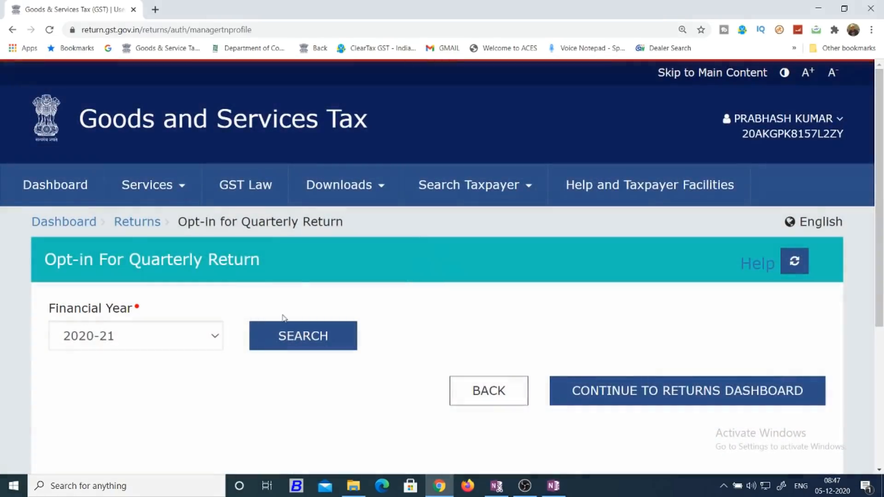
pyautogui.click(302, 336)
pyautogui.scroll(-3, 414, 305)
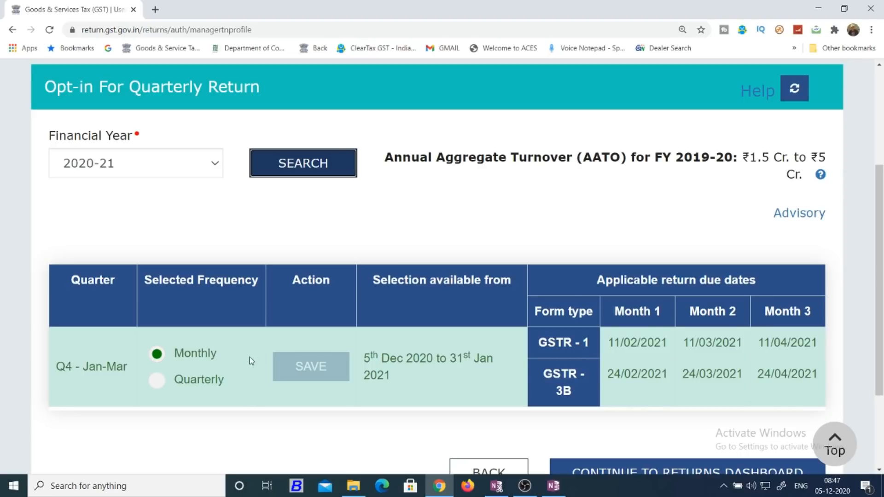
# - Try saving Quarterly for Q4 Jan–Mar, then dismiss the unfiled October 2020 GSTR-3B error
pyautogui.click(216, 380)
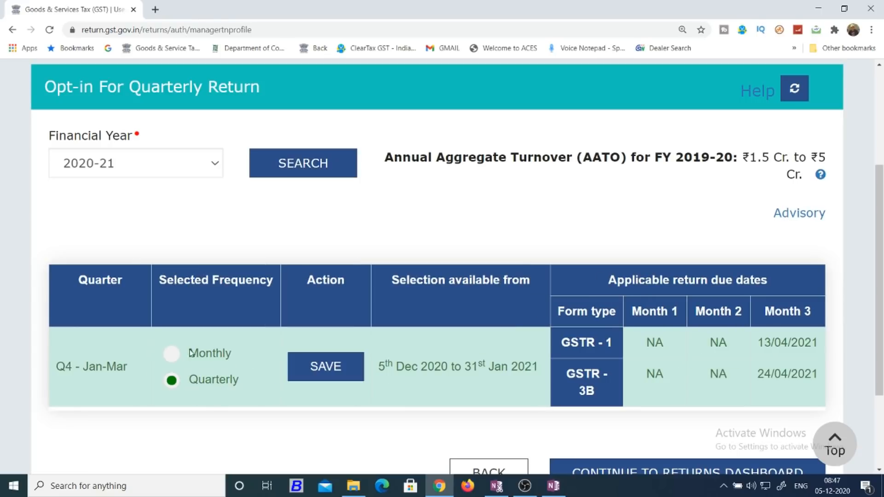
pyautogui.click(314, 367)
pyautogui.click(486, 336)
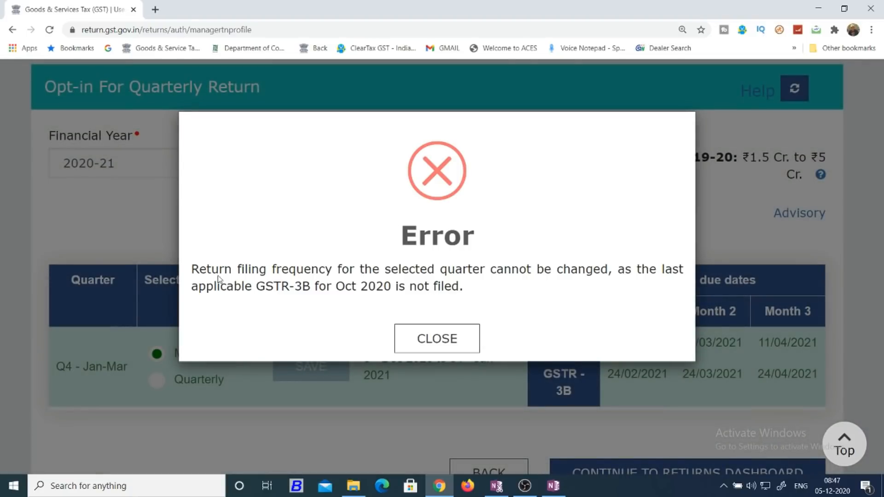
pyautogui.moveTo(191, 268); pyautogui.dragTo(448, 300)
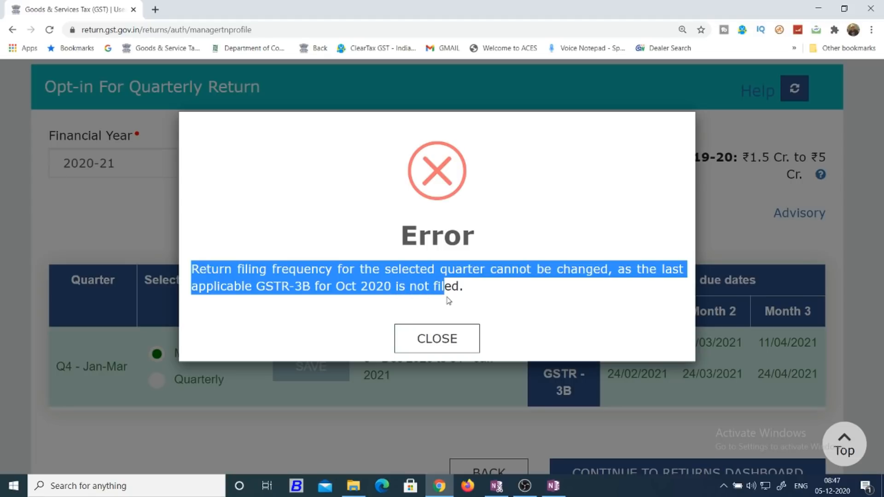
pyautogui.click(438, 340)
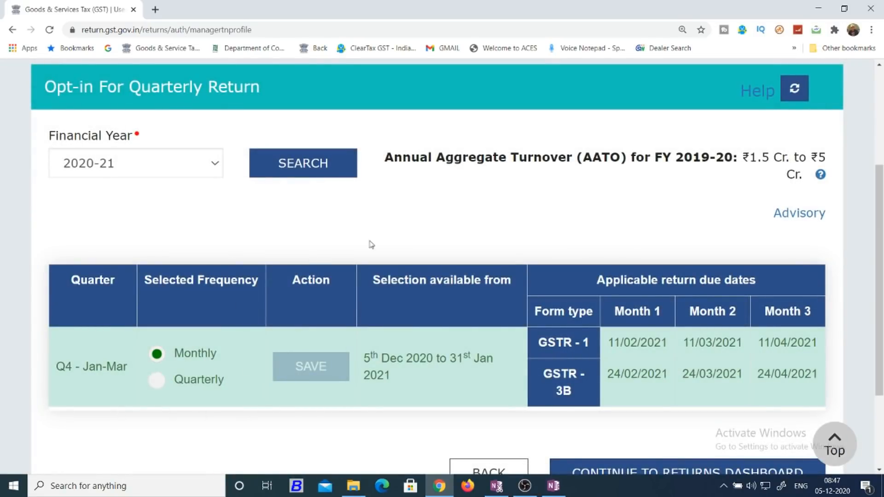
# - Log out, then sign in as another taxpayer with that taxpayer's credentials and captcha
pyautogui.scroll(4, 324, 257)
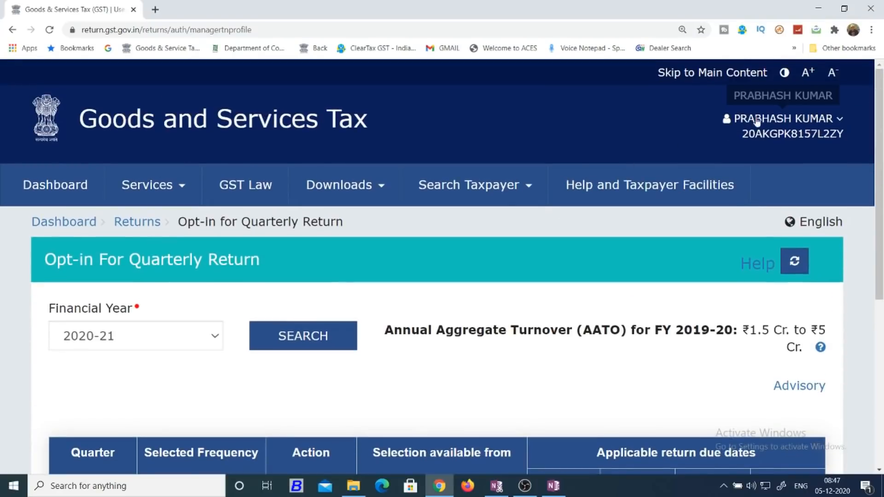
pyautogui.click(763, 119)
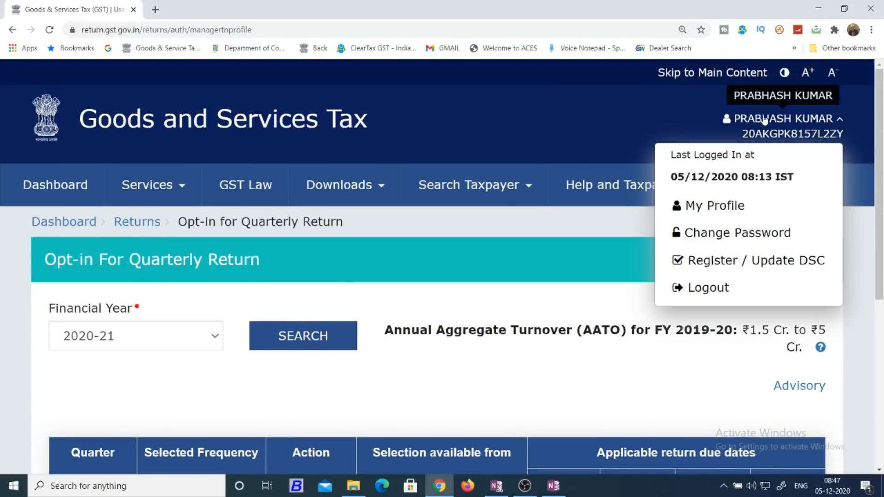
pyautogui.click(713, 294)
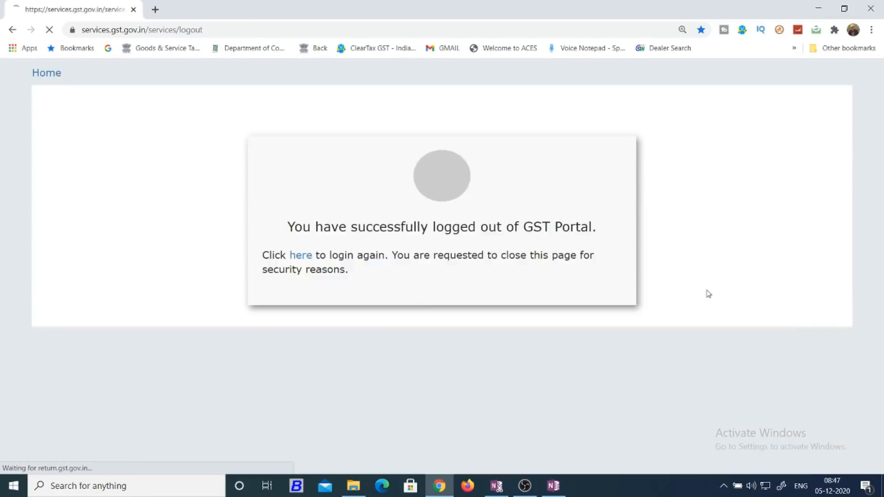
pyautogui.click(295, 364)
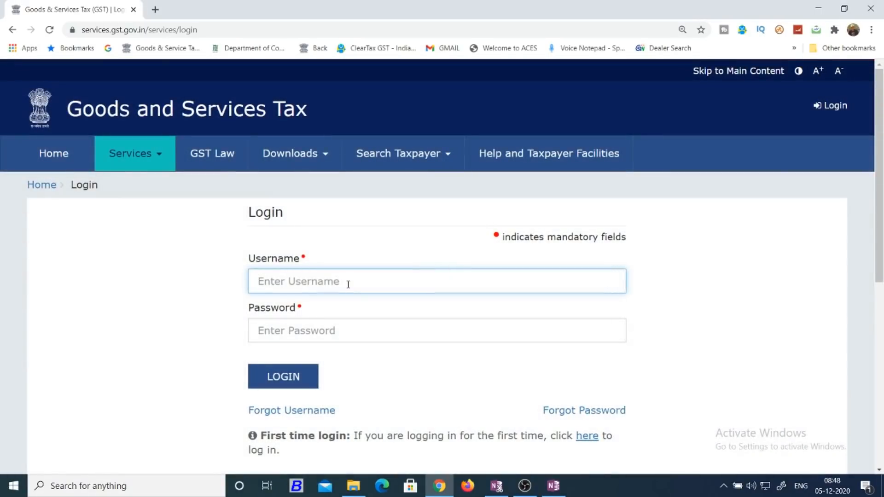
pyautogui.write('34')
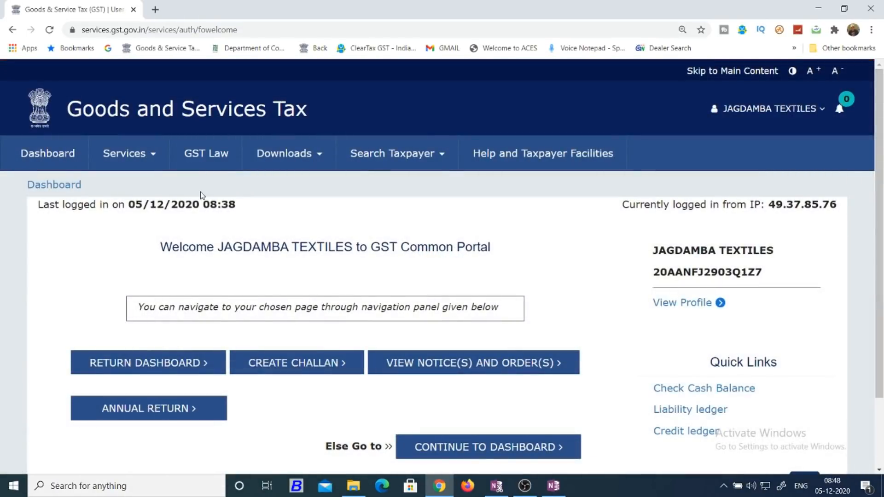
# - Continue to the dashboard and highlight the 2019-20 annual aggregate turnover above Rs.5 Cr
pyautogui.scroll(-3, 244, 281)
pyautogui.click(505, 362)
pyautogui.scroll(-4, 509, 360)
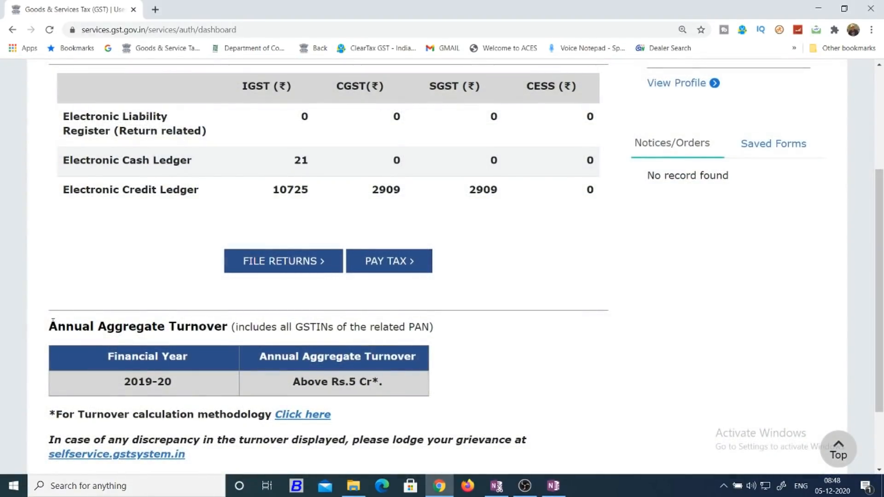
pyautogui.moveTo(53, 322); pyautogui.dragTo(368, 393)
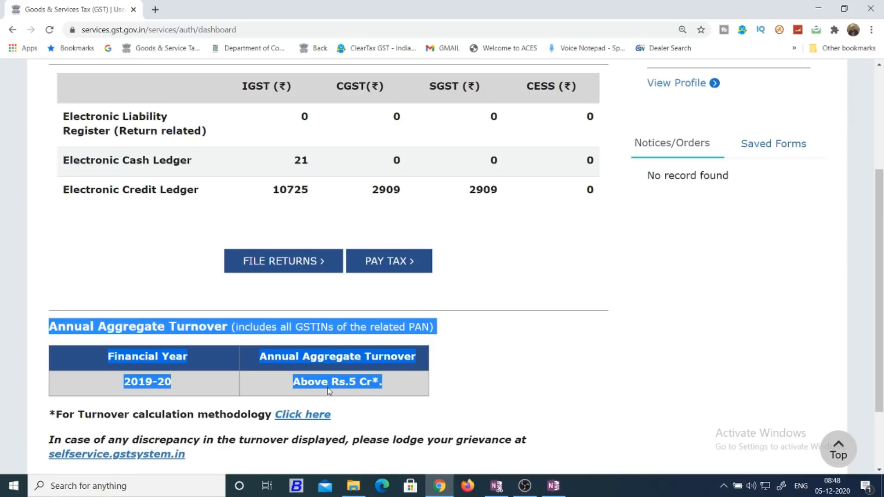
# - Go to Services > Returns > Opt-in for Quarterly Return
pyautogui.scroll(-2, 328, 391)
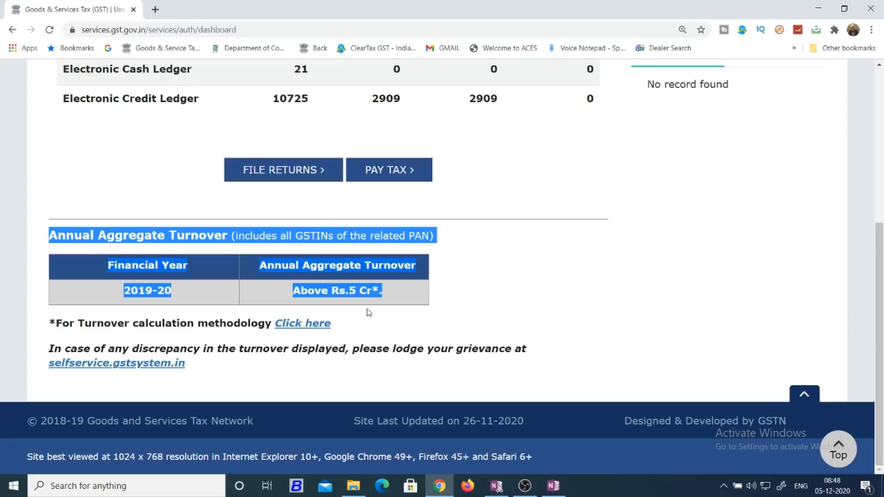
pyautogui.scroll(6, 351, 310)
pyautogui.scroll(-1, 334, 295)
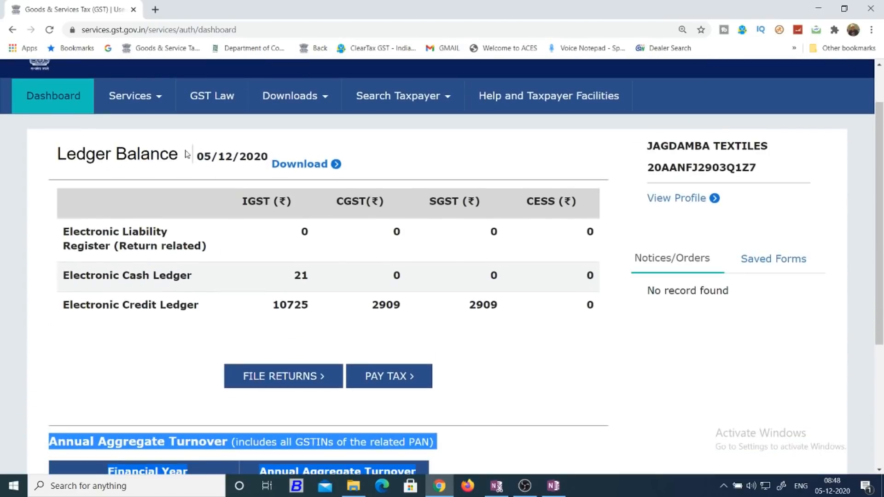
pyautogui.moveTo(148, 107)
pyautogui.moveTo(184, 128)
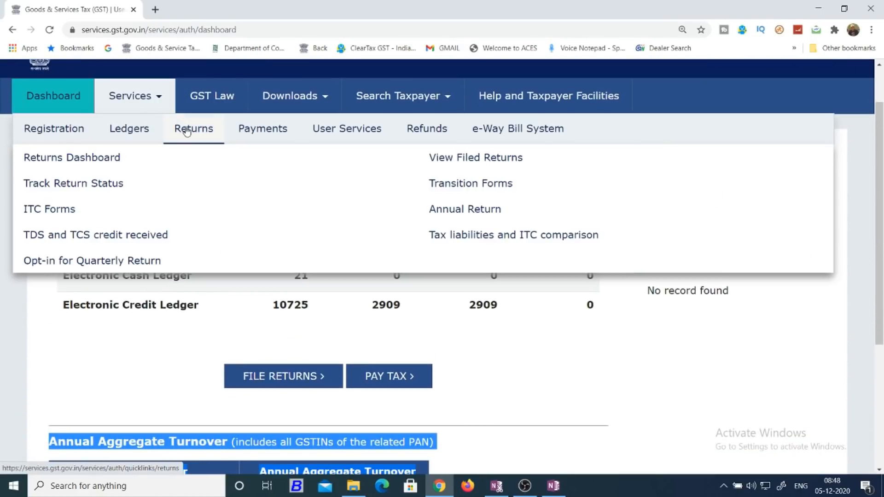
pyautogui.click(131, 258)
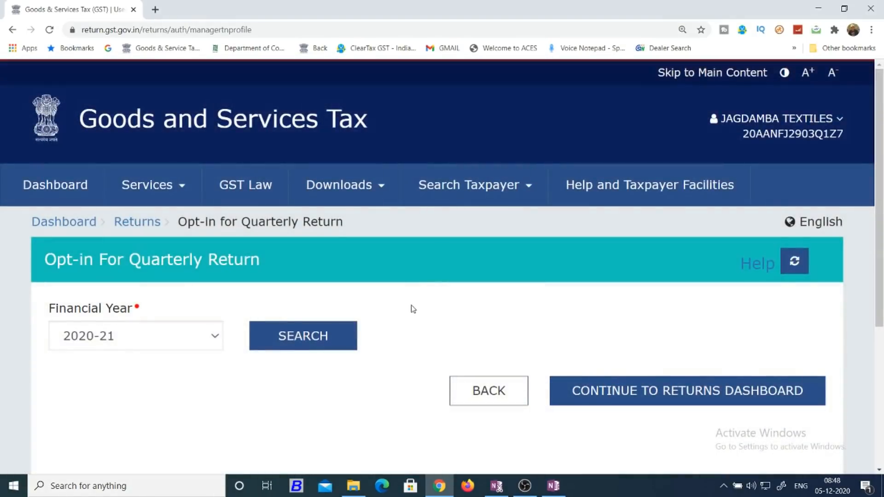
# - Search FY 2020-21 opt-in status, see Q4 fixed Monthly above ₹5 Cr, then switch to OneNote
pyautogui.scroll(-1, 366, 306)
pyautogui.click(332, 279)
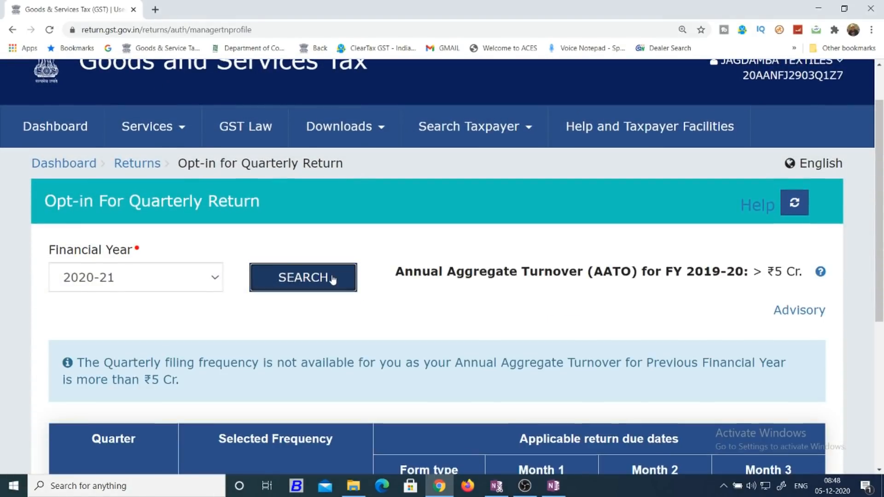
pyautogui.scroll(-2, 329, 295)
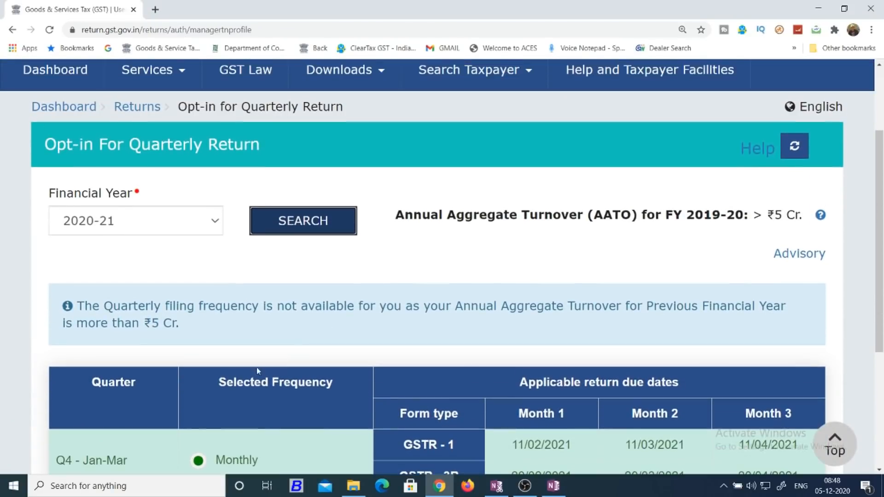
pyautogui.scroll(-3, 280, 359)
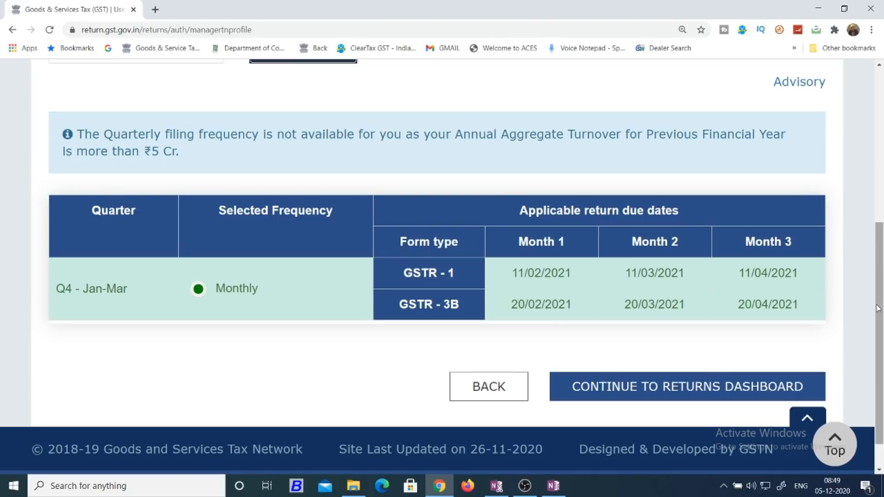
pyautogui.moveTo(878, 309); pyautogui.dragTo(882, 242)
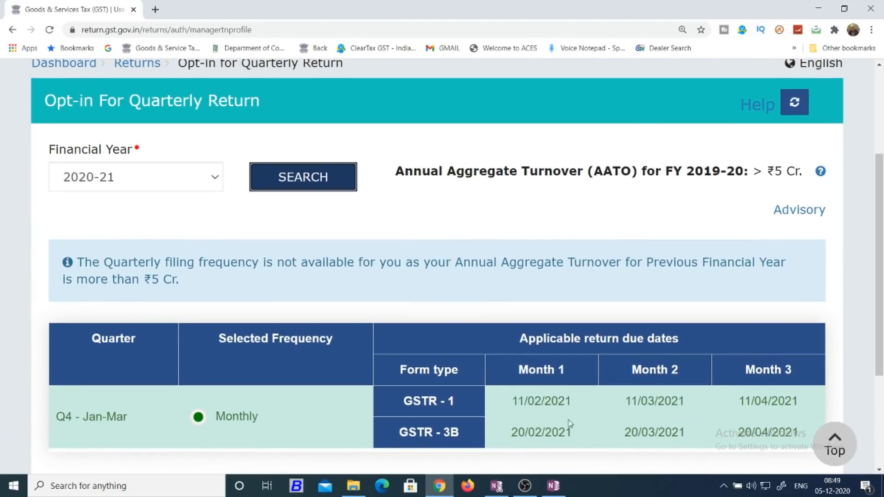
pyautogui.click(555, 486)
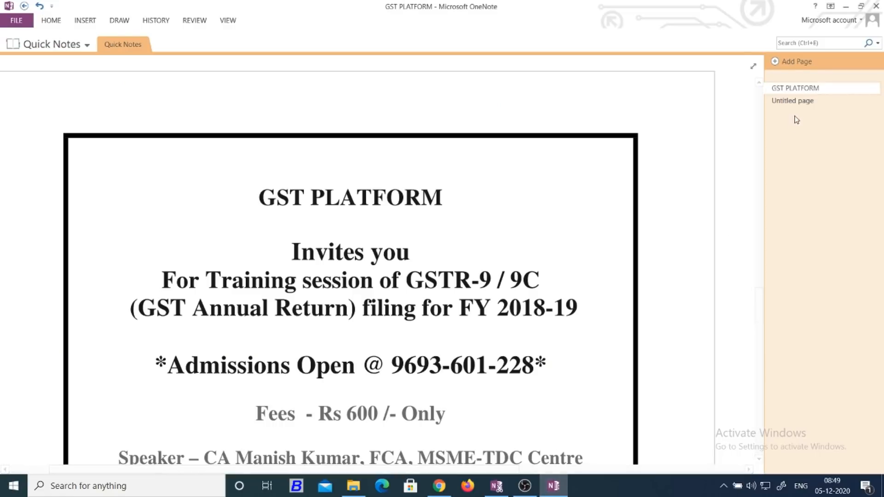
pyautogui.moveTo(759, 332)
pyautogui.mouseDown()
pyautogui.moveTo(760, 435)
pyautogui.moveTo(760, 340)
pyautogui.mouseUp()
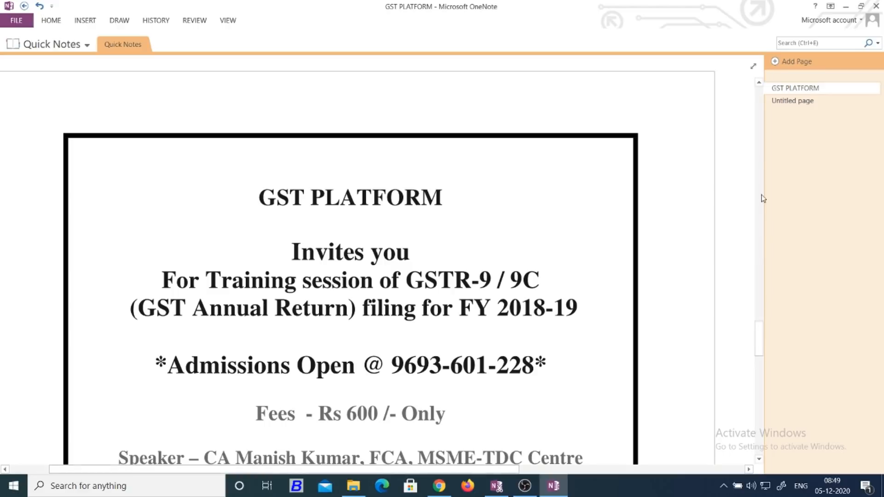
pyautogui.click(761, 108)
pyautogui.click(761, 108)
pyautogui.click(761, 108)
pyautogui.click(761, 109)
pyautogui.click(760, 109)
pyautogui.scroll(-5, 627, 221)
pyautogui.scroll(-3, 658, 304)
pyautogui.scroll(-2, 517, 378)
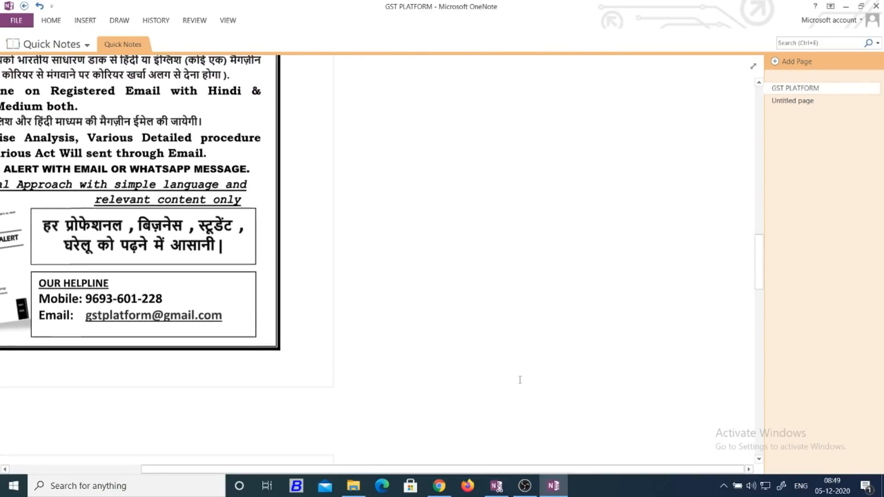
pyautogui.moveTo(758, 262); pyautogui.dragTo(760, 416)
pyautogui.moveTo(488, 469); pyautogui.dragTo(411, 470)
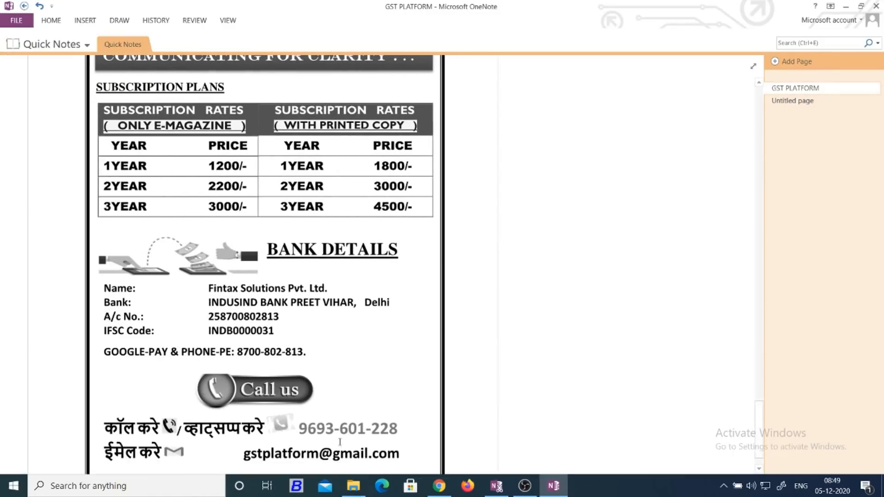
pyautogui.scroll(4, 367, 371)
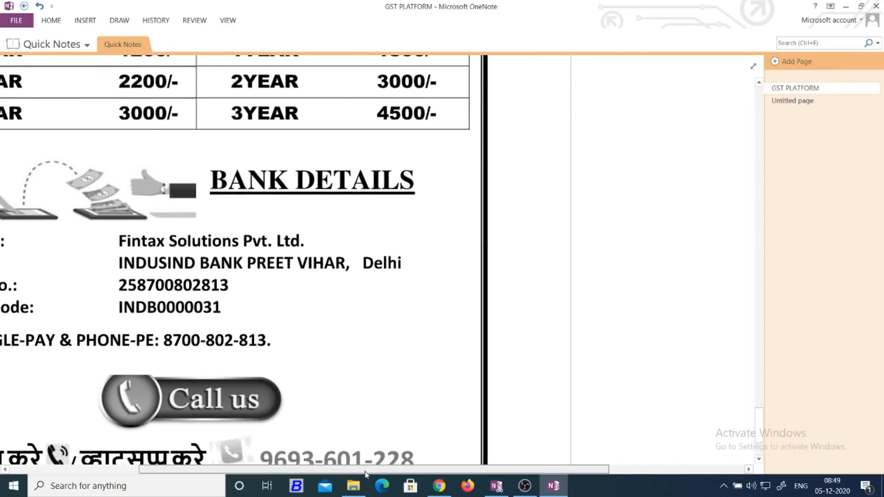
pyautogui.moveTo(364, 469); pyautogui.dragTo(235, 470)
pyautogui.scroll(2, 508, 335)
pyautogui.scroll(-3, 507, 335)
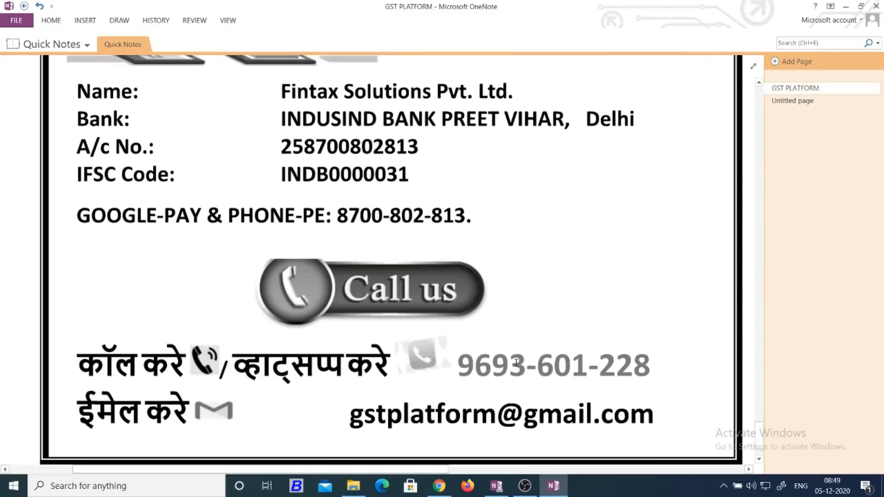